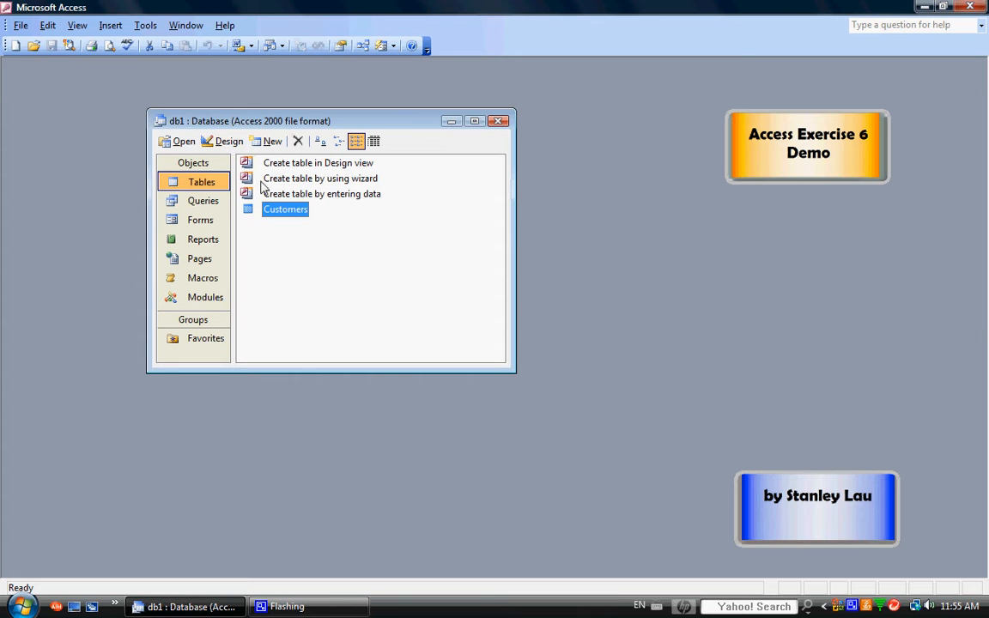
Inspect the Customers table's existing design and records, then close both views
{"action": "left_click", "coordinate": [225, 142]}
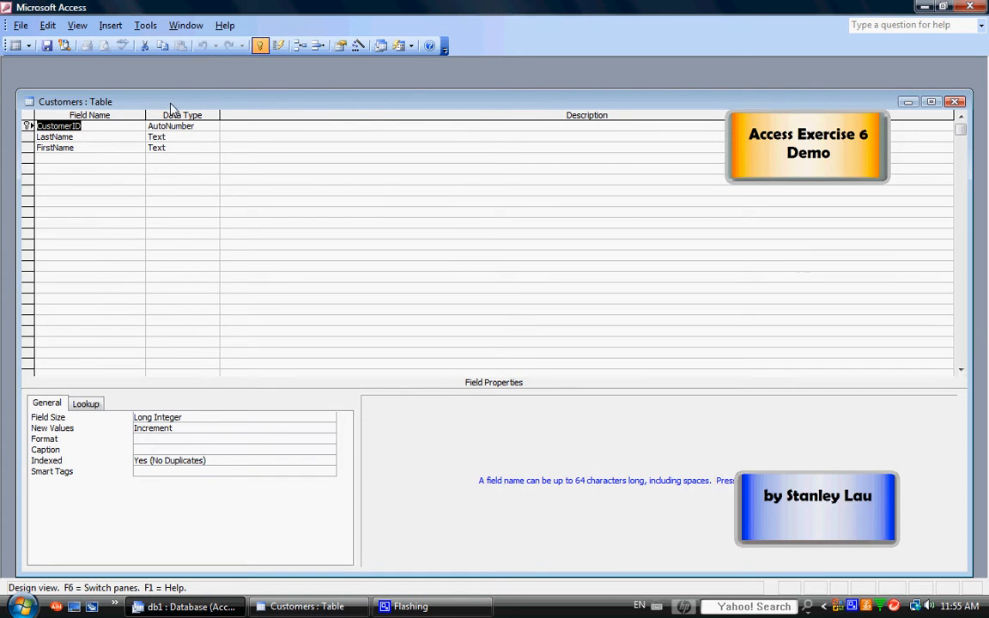
{"action": "left_click_drag", "start_coordinate": [171, 103], "coordinate": [300, 157]}
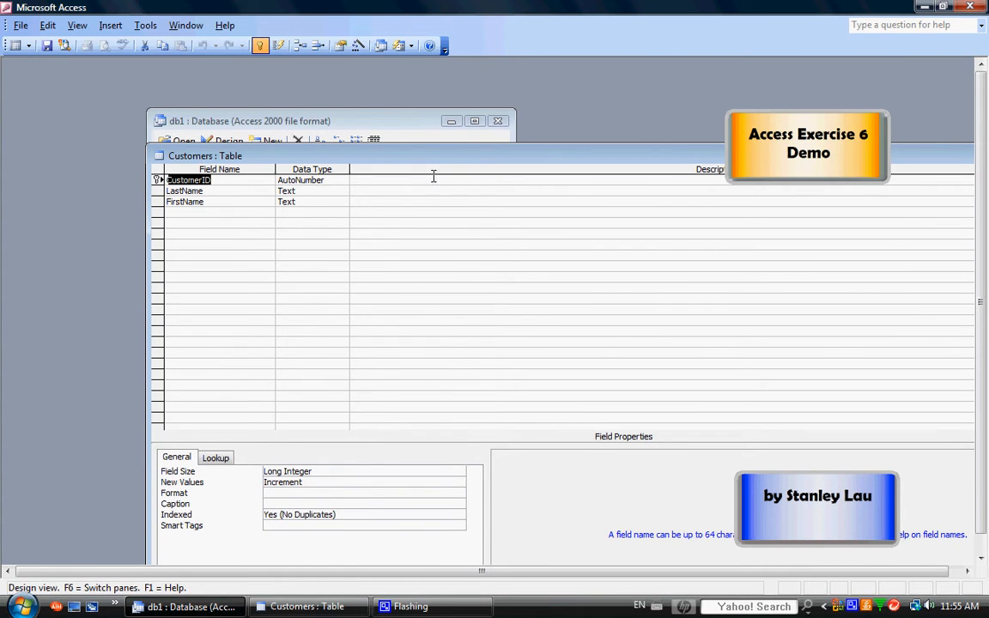
{"action": "left_click_drag", "start_coordinate": [393, 163], "coordinate": [249, 163]}
{"action": "left_click", "coordinate": [943, 152]}
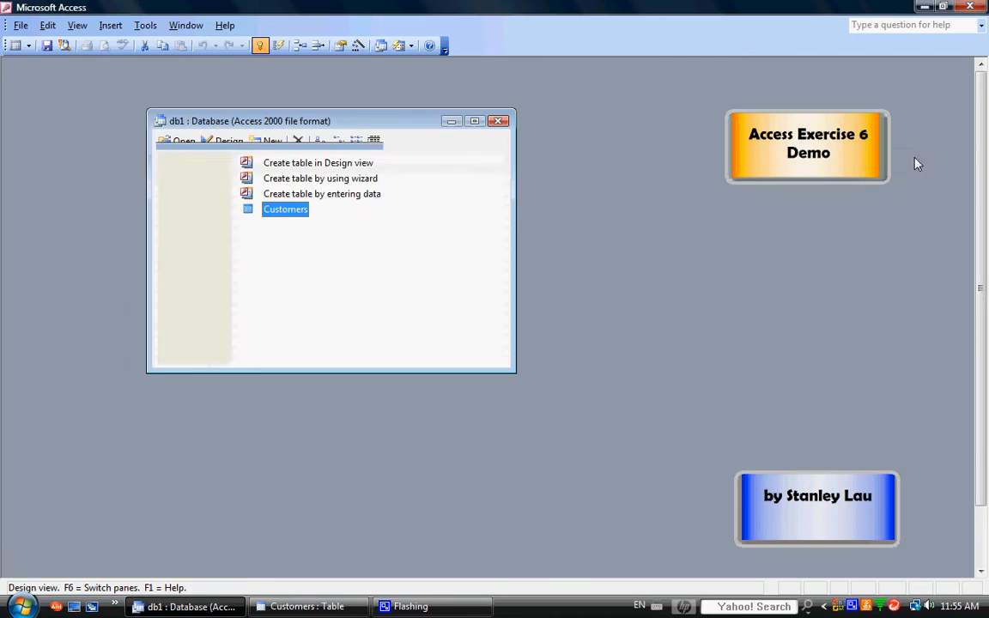
{"action": "double_click", "coordinate": [287, 211]}
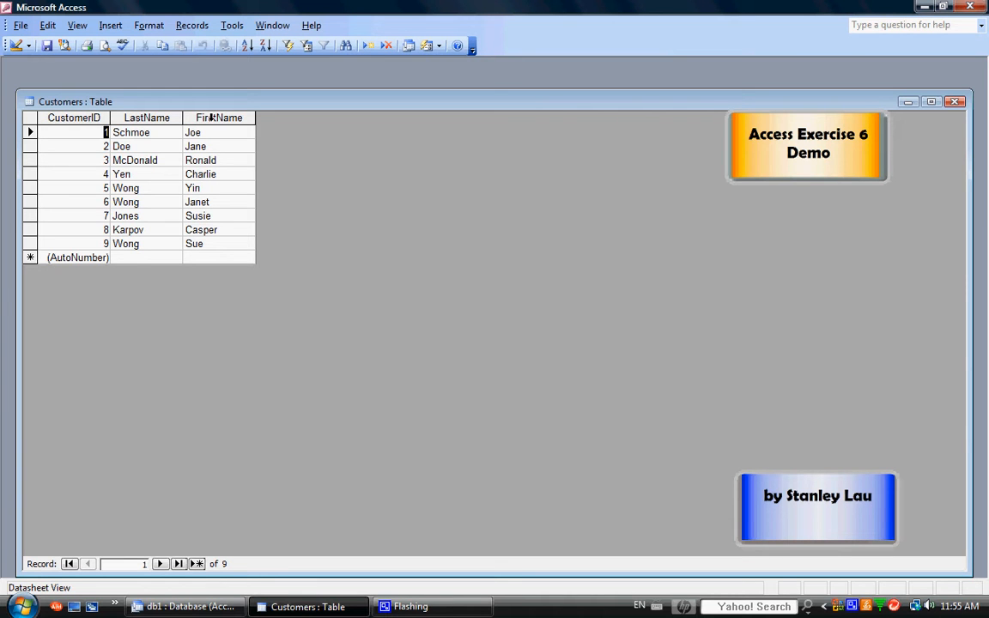
{"action": "left_click", "coordinate": [954, 101]}
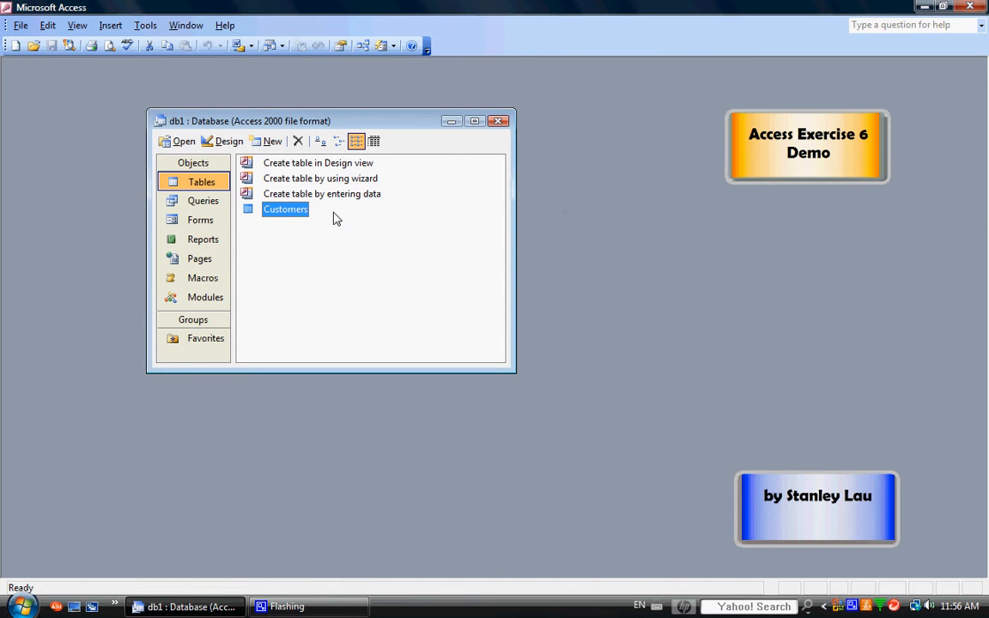
Add Address, City and Province as Text fields in the Customers design
{"action": "left_click", "coordinate": [228, 143]}
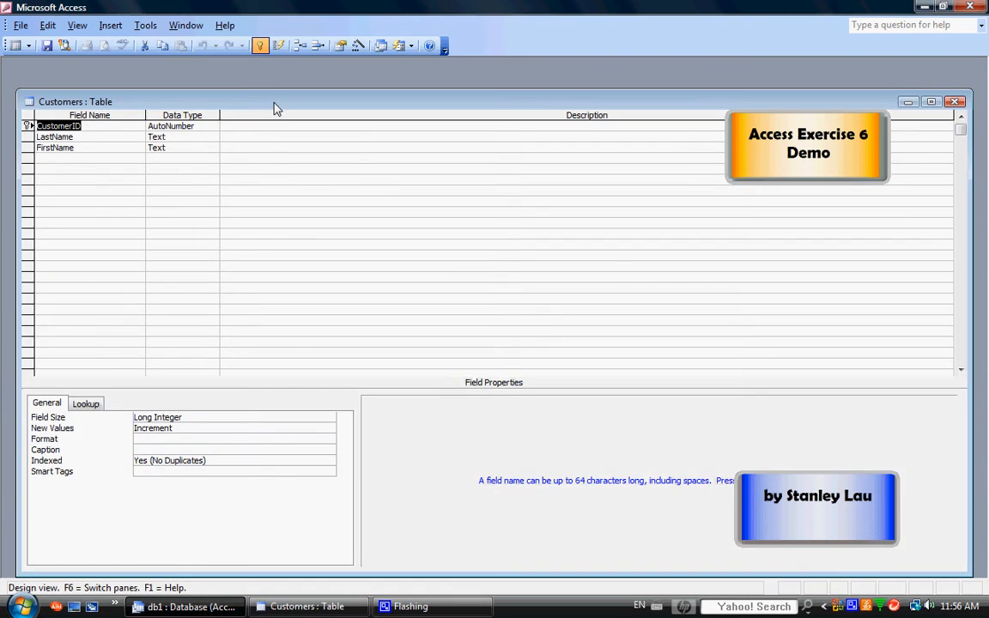
{"action": "left_click_drag", "start_coordinate": [276, 109], "coordinate": [424, 160]}
{"action": "left_click", "coordinate": [230, 209]}
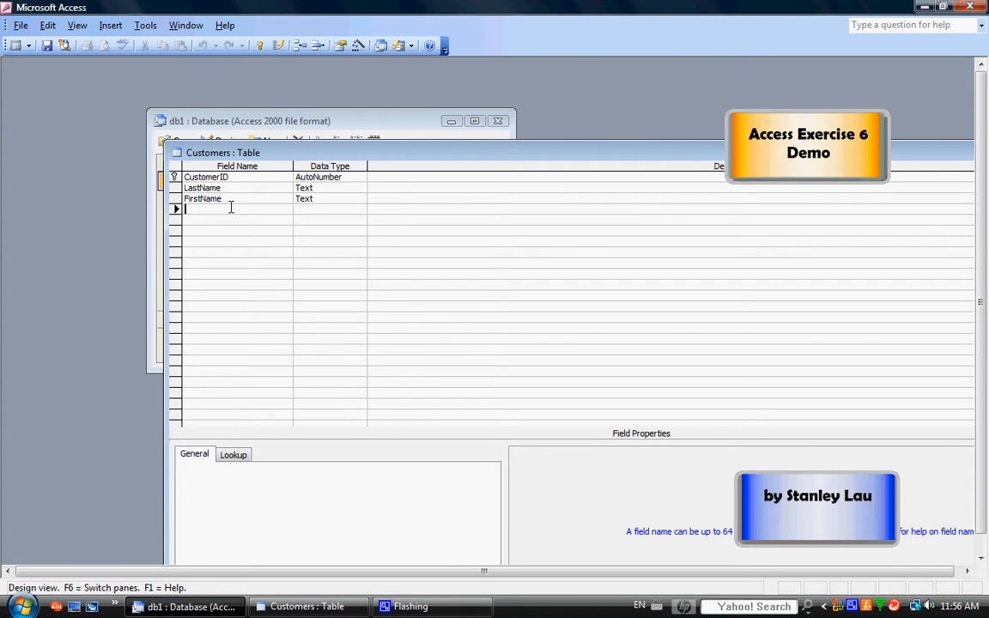
{"action": "type", "text": "Address"}
{"action": "left_click", "coordinate": [310, 209]}
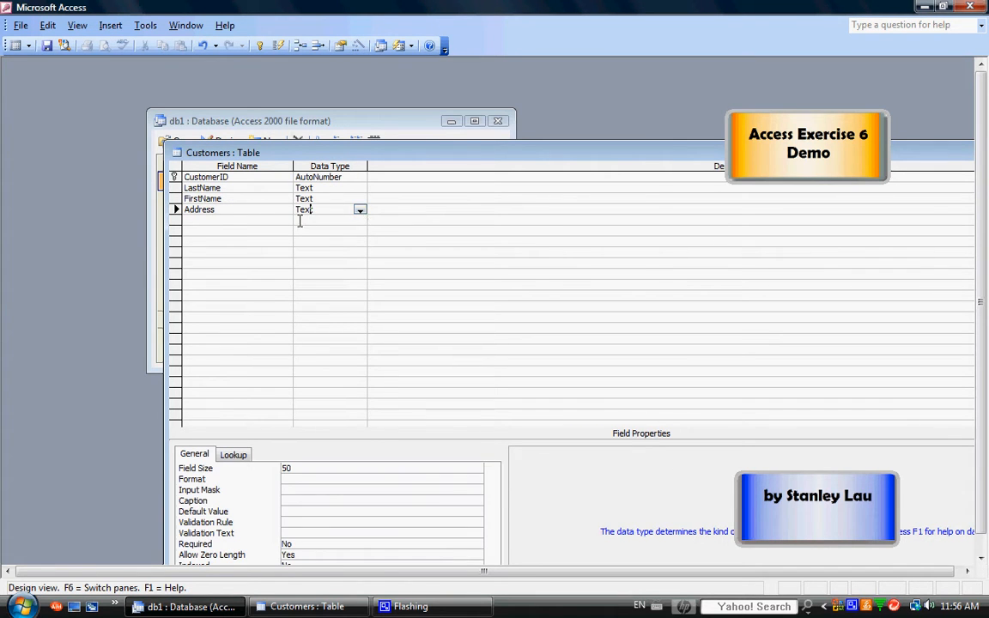
{"action": "left_click", "coordinate": [232, 220]}
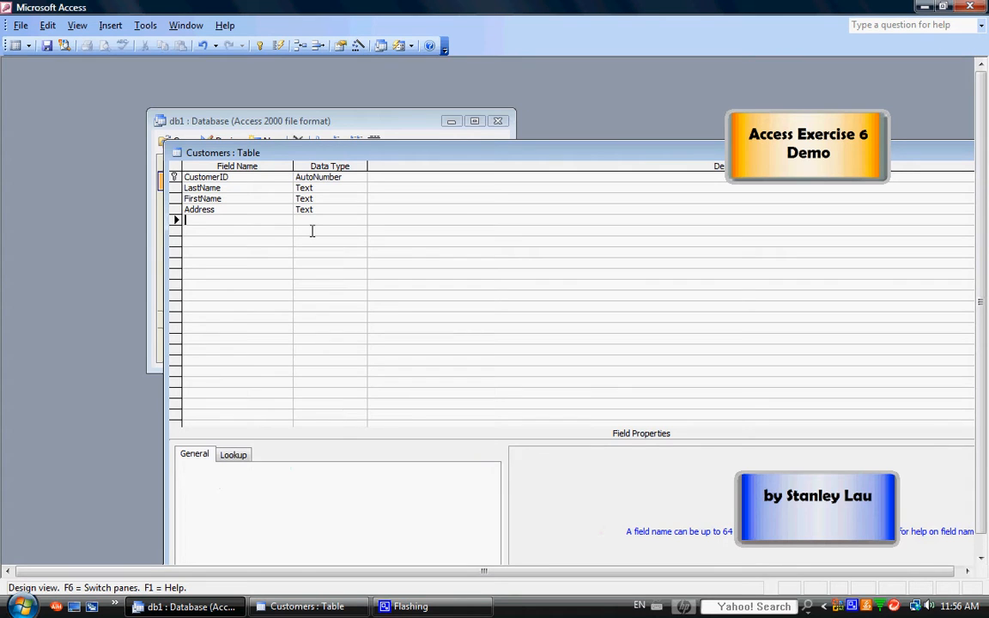
{"action": "type", "text": "City"}
{"action": "left_click", "coordinate": [333, 220]}
{"action": "left_click", "coordinate": [270, 231]}
{"action": "type", "text": "Province"}
{"action": "left_click", "coordinate": [336, 241]}
Add PostalCode, Phone, Fax and Email Text fields, then rename PostalCode to Postal Code
{"action": "left_click", "coordinate": [246, 241]}
{"action": "type", "text": "Pos"}
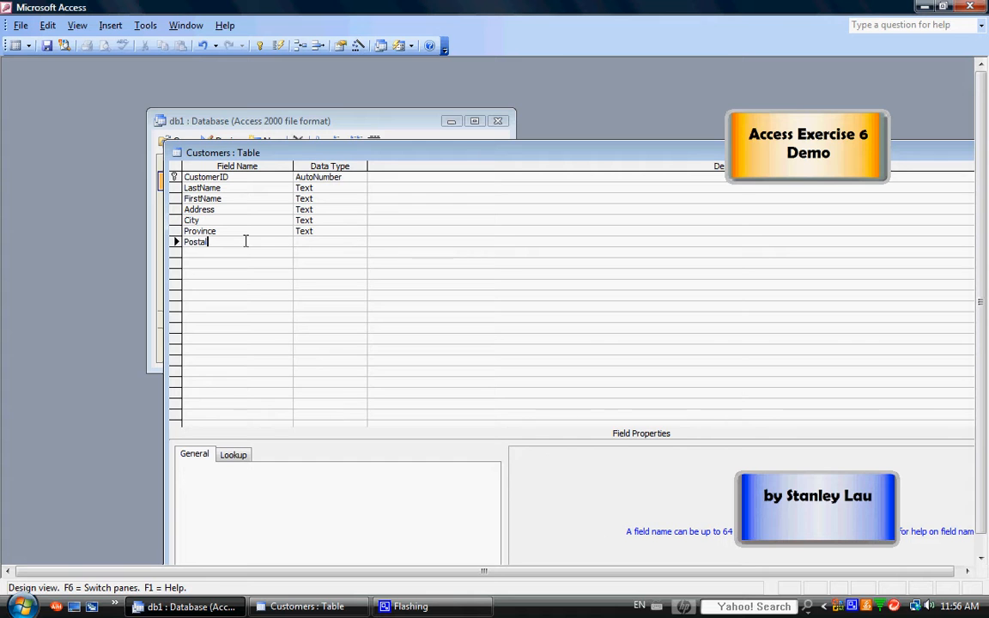
{"action": "type", "text": "talCode"}
{"action": "left_click", "coordinate": [305, 252]}
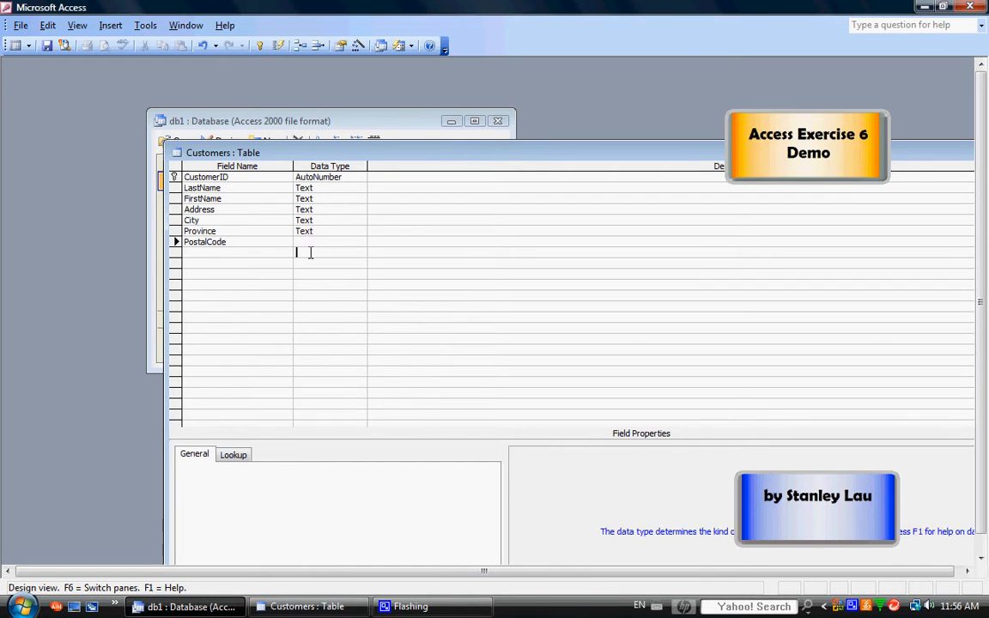
{"action": "left_click", "coordinate": [245, 252]}
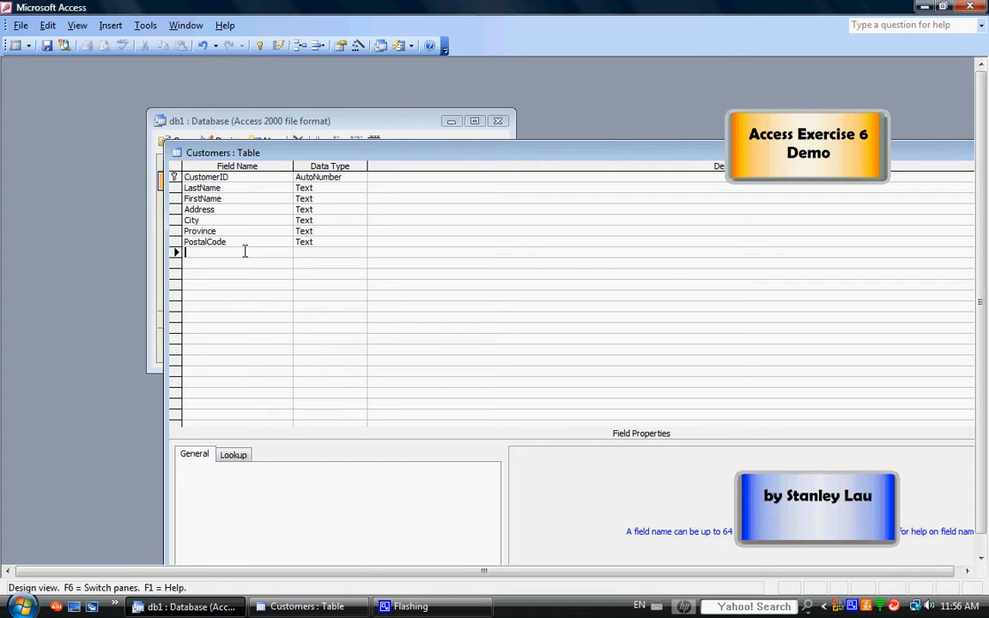
{"action": "type", "text": "Phone"}
{"action": "left_click", "coordinate": [249, 263]}
{"action": "type", "text": "Fax"}
{"action": "key", "text": "Tab"}
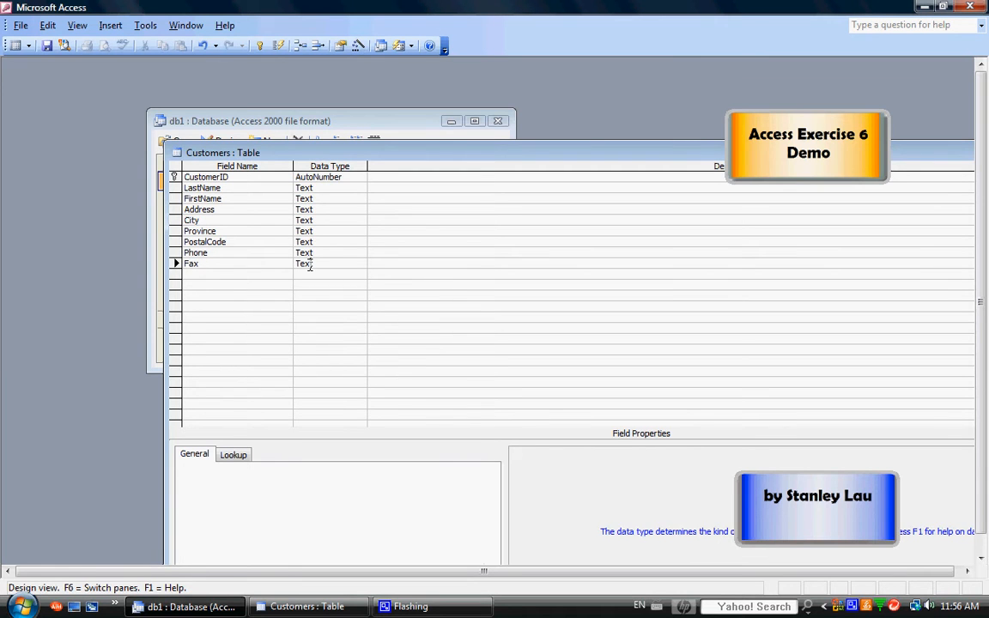
{"action": "left_click", "coordinate": [248, 276]}
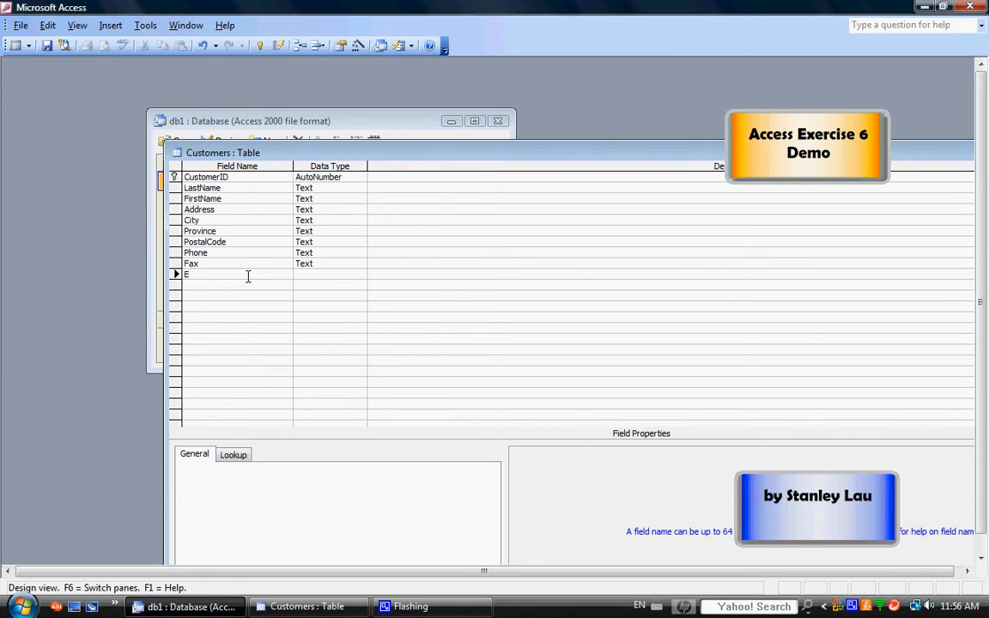
{"action": "type", "text": "Email"}
{"action": "left_click", "coordinate": [175, 231]}
{"action": "left_click", "coordinate": [216, 231]}
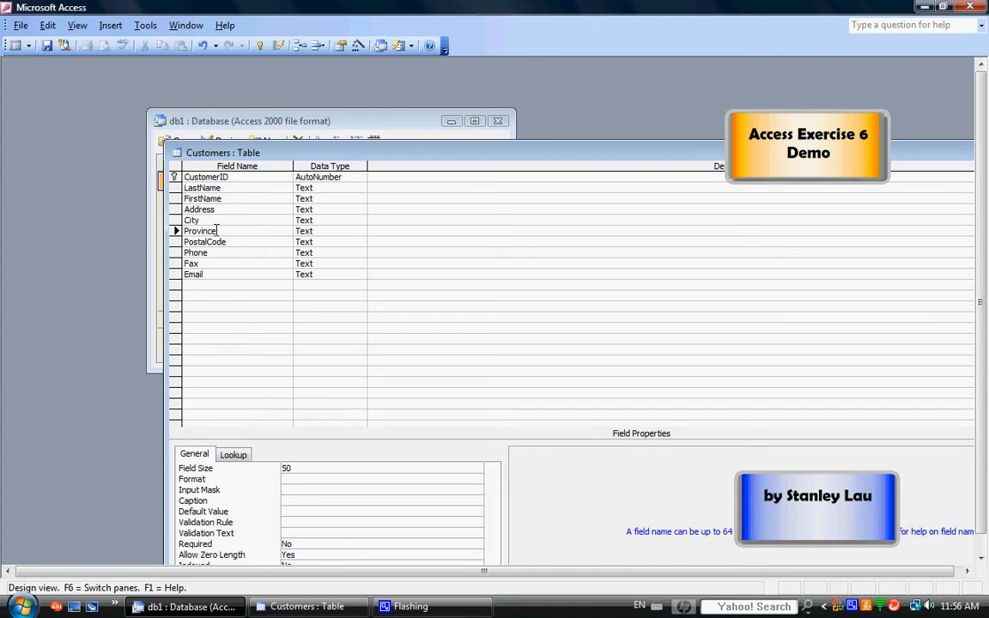
{"action": "left_click", "coordinate": [209, 241]}
Delete the Province field row from the Customers design
{"action": "left_click", "coordinate": [176, 231]}
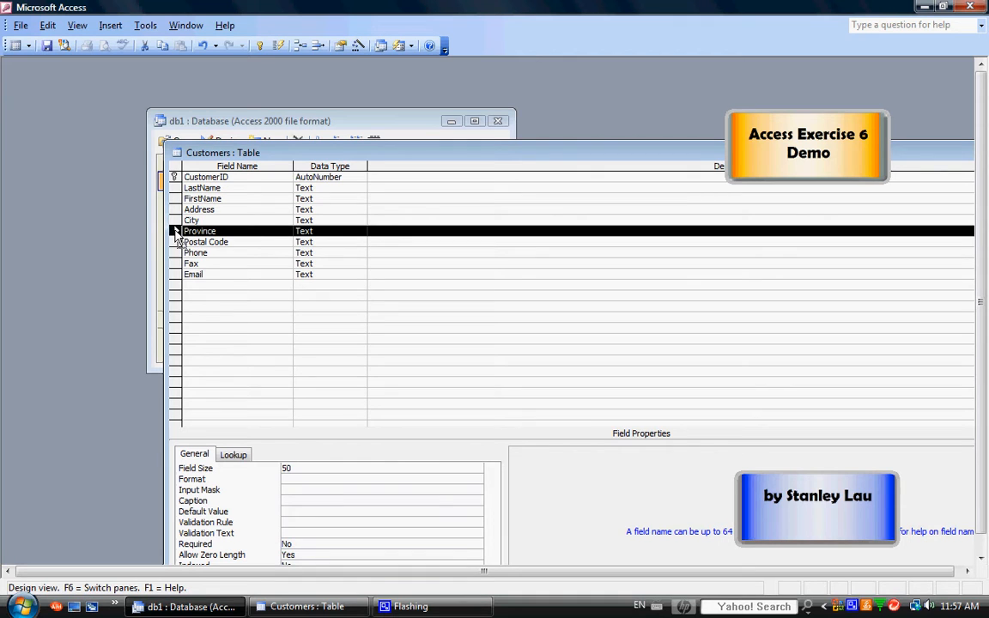
{"action": "right_click", "coordinate": [177, 235]}
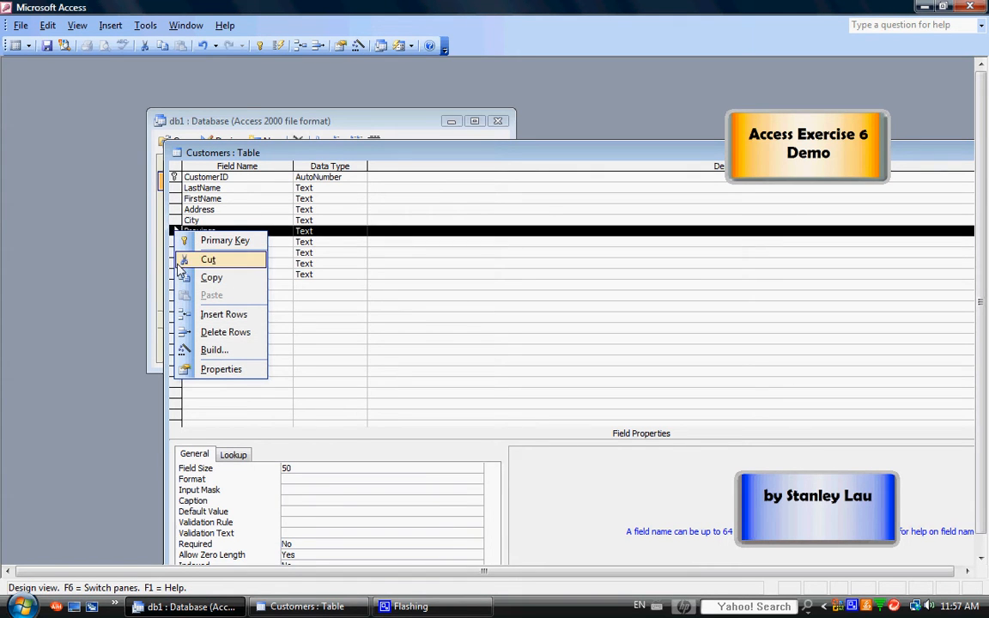
{"action": "left_click", "coordinate": [200, 335]}
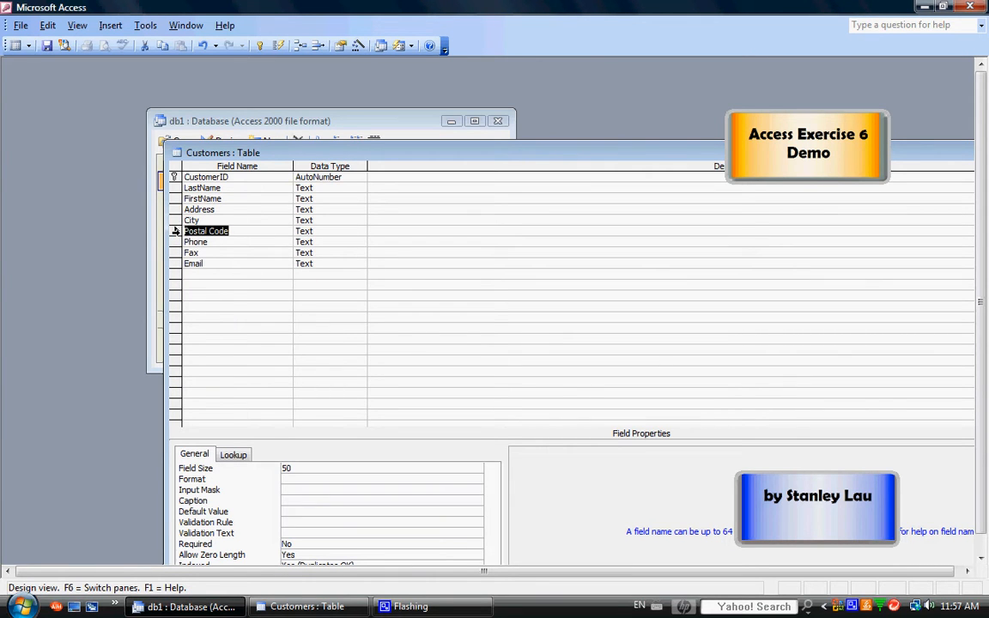
Insert a new Province Text field above Postal Code
{"action": "left_click", "coordinate": [176, 231]}
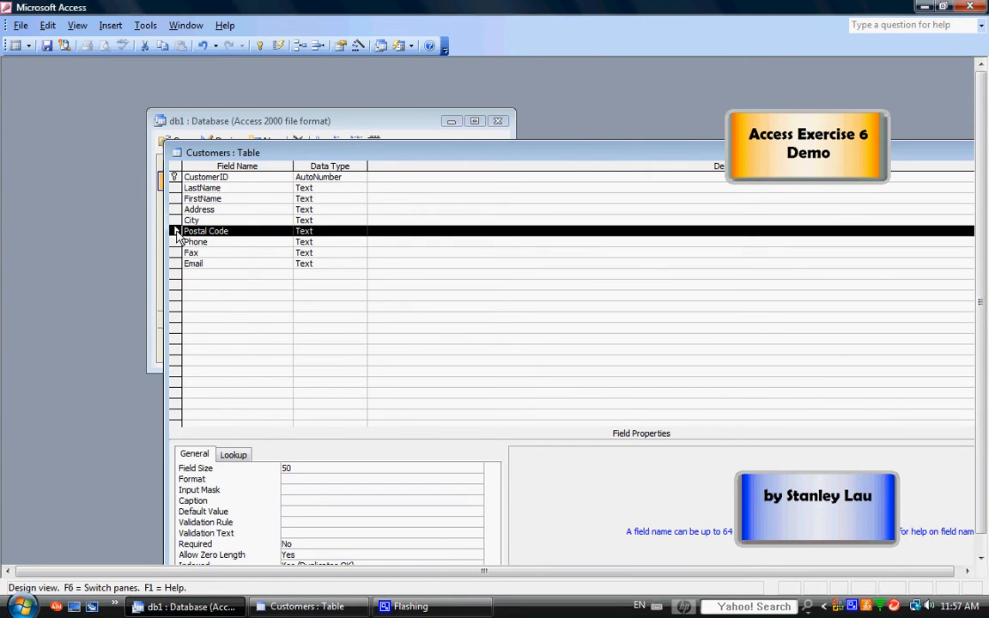
{"action": "right_click", "coordinate": [176, 233]}
{"action": "left_click", "coordinate": [198, 313]}
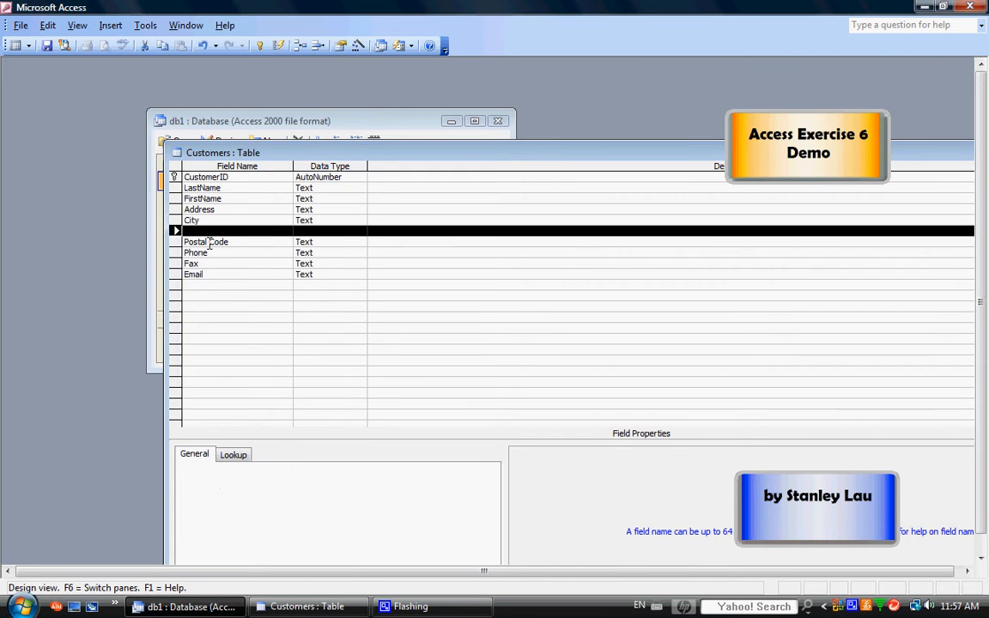
{"action": "left_click", "coordinate": [260, 230]}
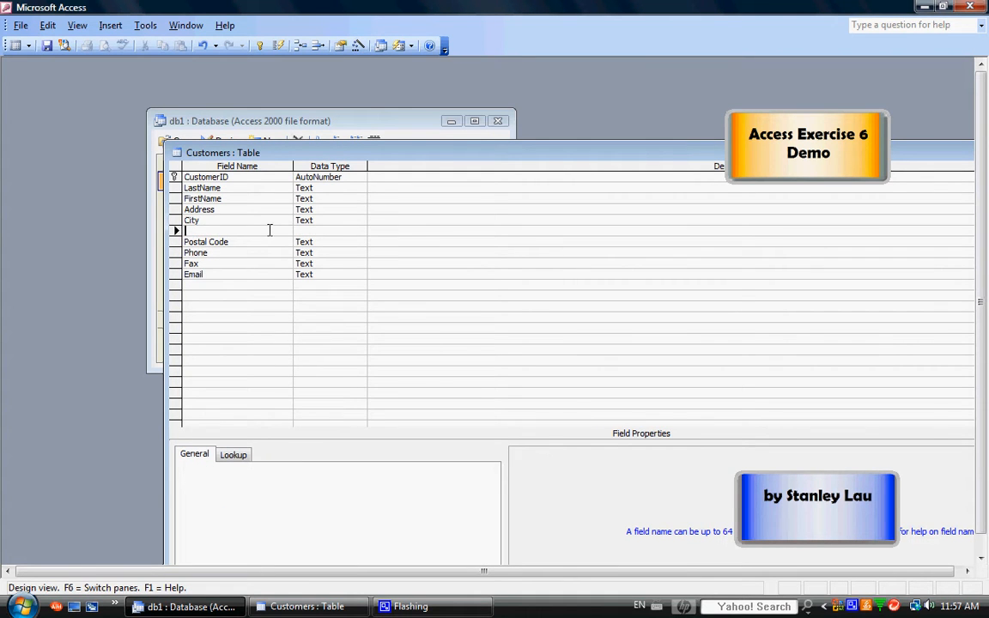
{"action": "type", "text": "Province"}
{"action": "left_click", "coordinate": [348, 232]}
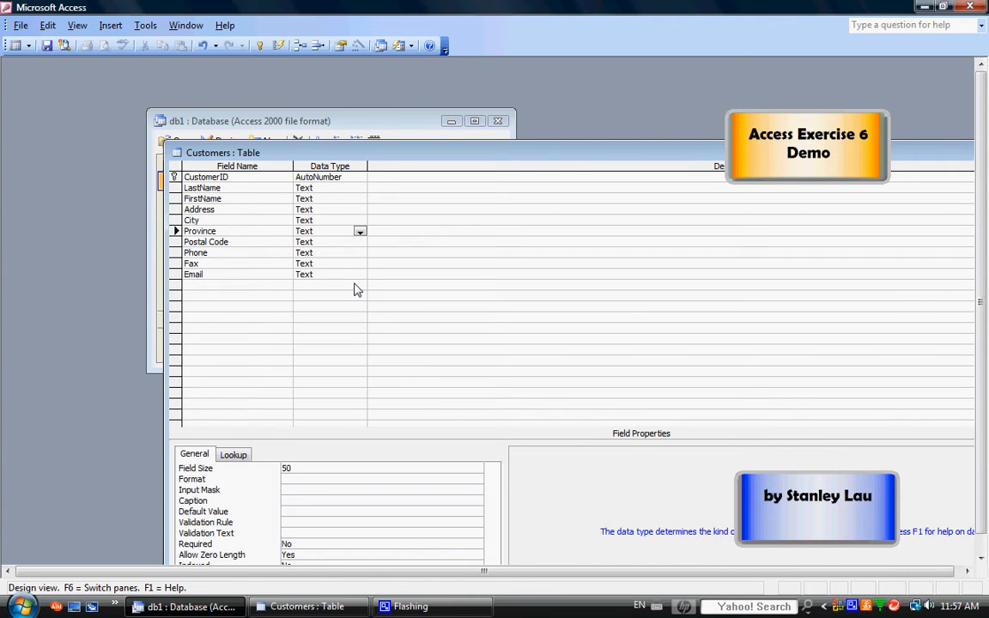
{"action": "left_click", "coordinate": [267, 242]}
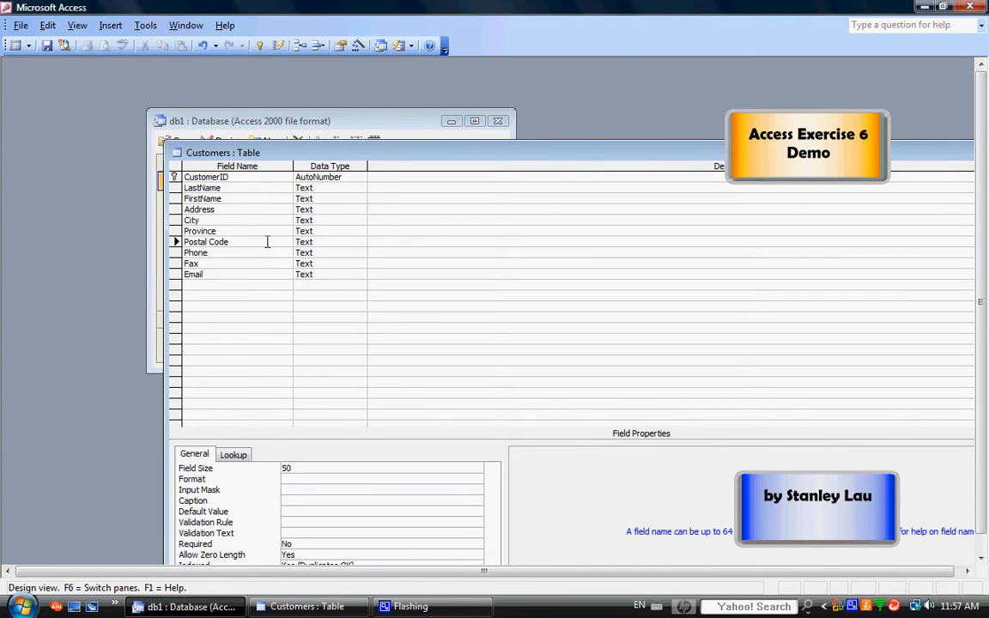
{"action": "left_click", "coordinate": [350, 297]}
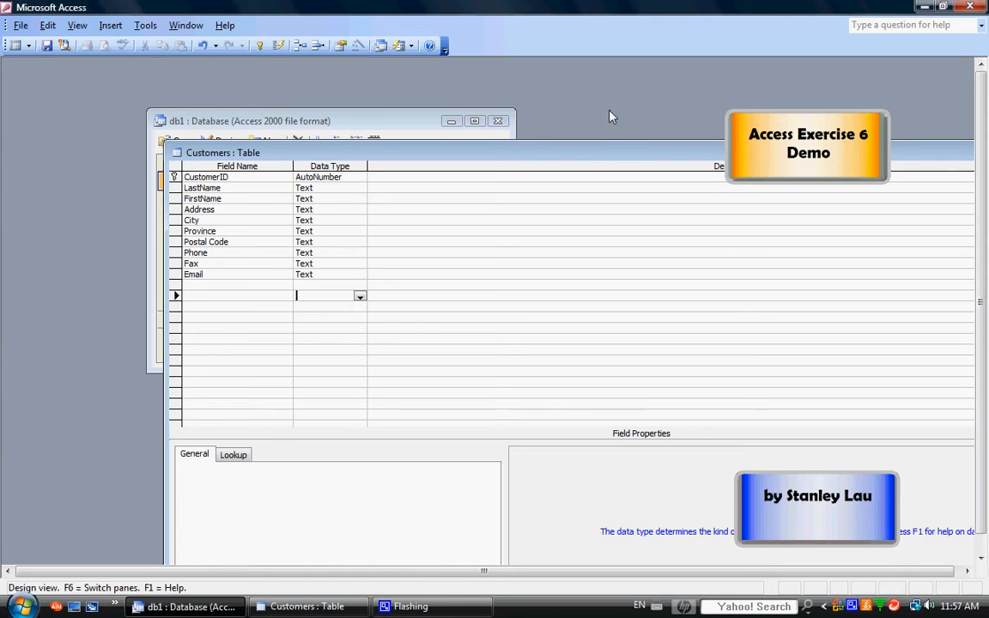
Save the Customers design changes on closing, then reopen the design to check and close it
{"action": "left_click_drag", "start_coordinate": [614, 152], "coordinate": [452, 128]}
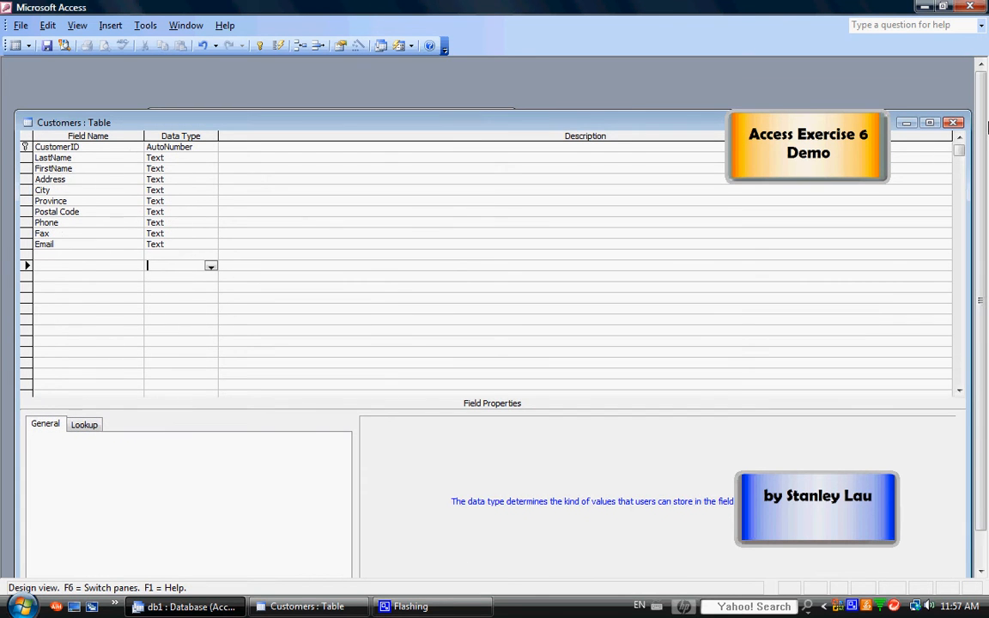
{"action": "left_click", "coordinate": [956, 124]}
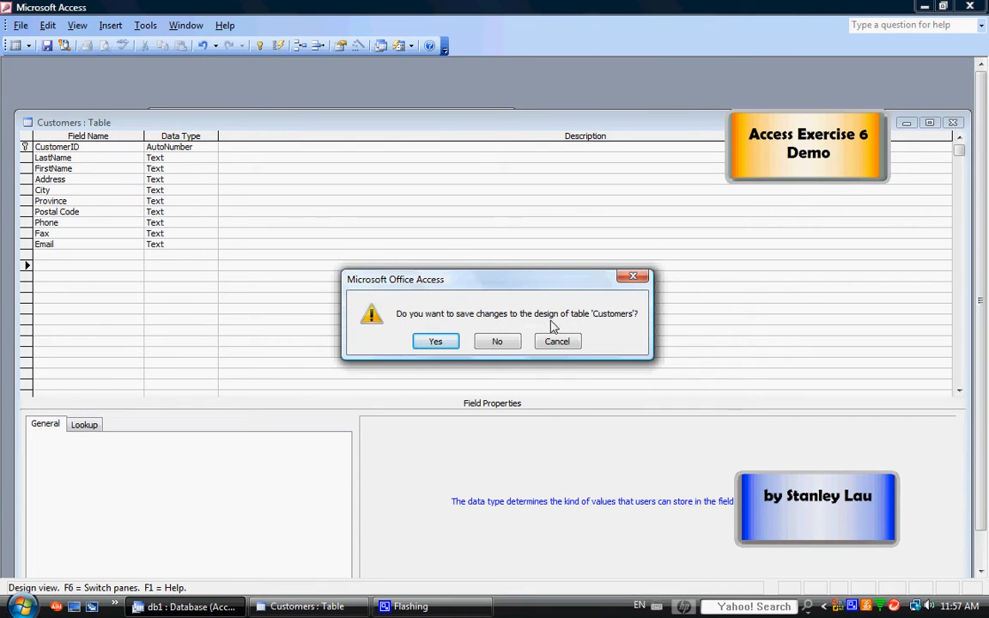
{"action": "left_click", "coordinate": [436, 343]}
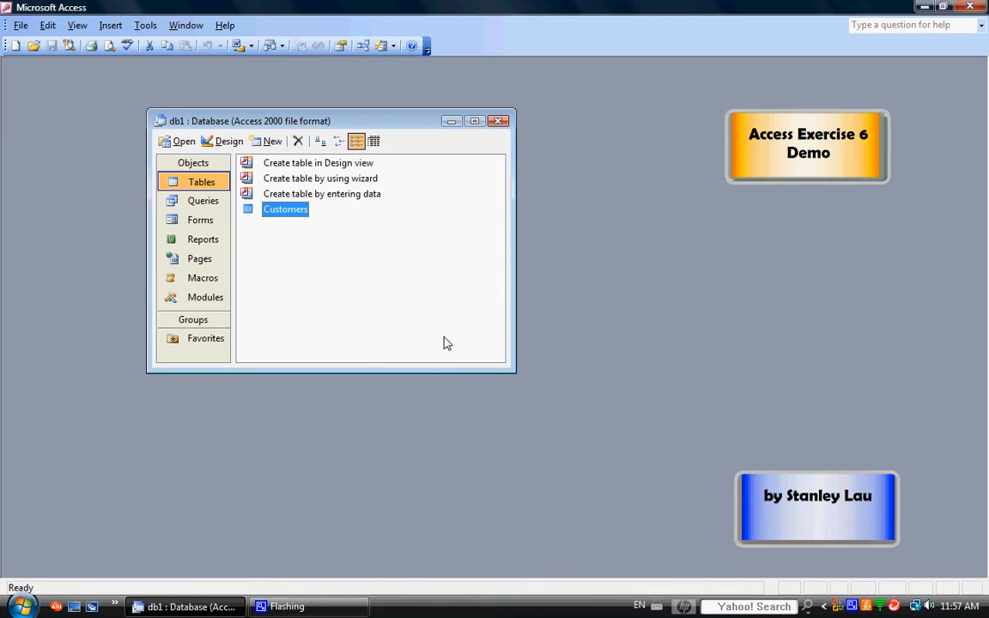
{"action": "left_click", "coordinate": [228, 142]}
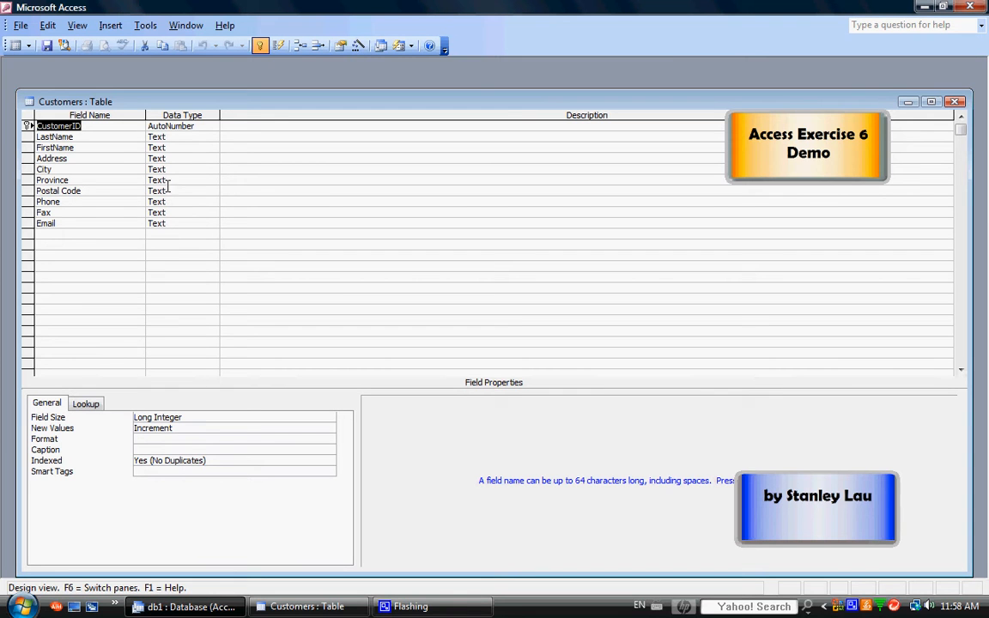
{"action": "left_click", "coordinate": [955, 102]}
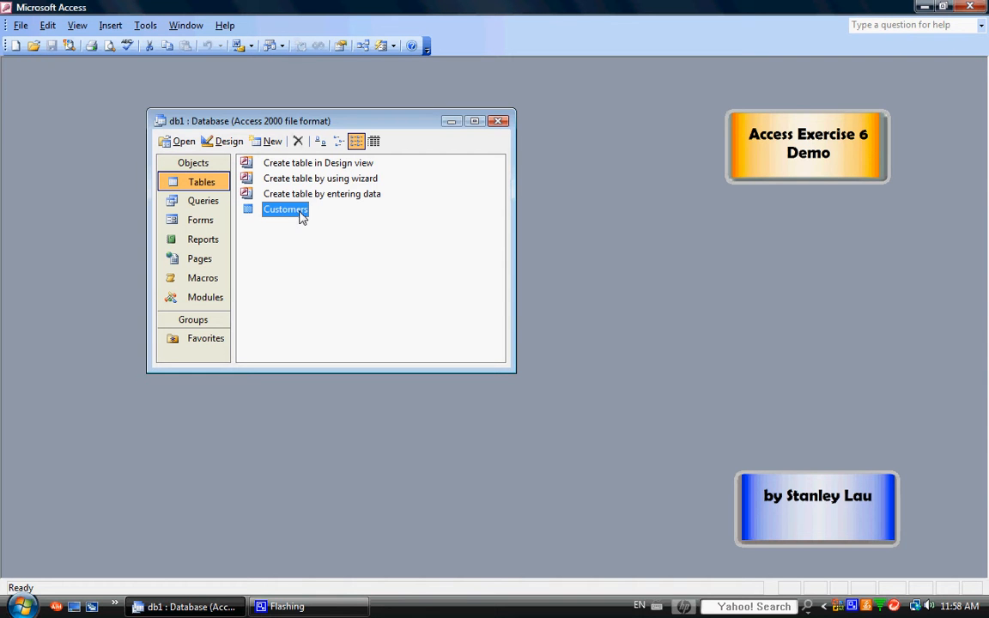
Open the Customers datasheet and enter customer 1's street address, city Toronto and province On
{"action": "left_click", "coordinate": [177, 141]}
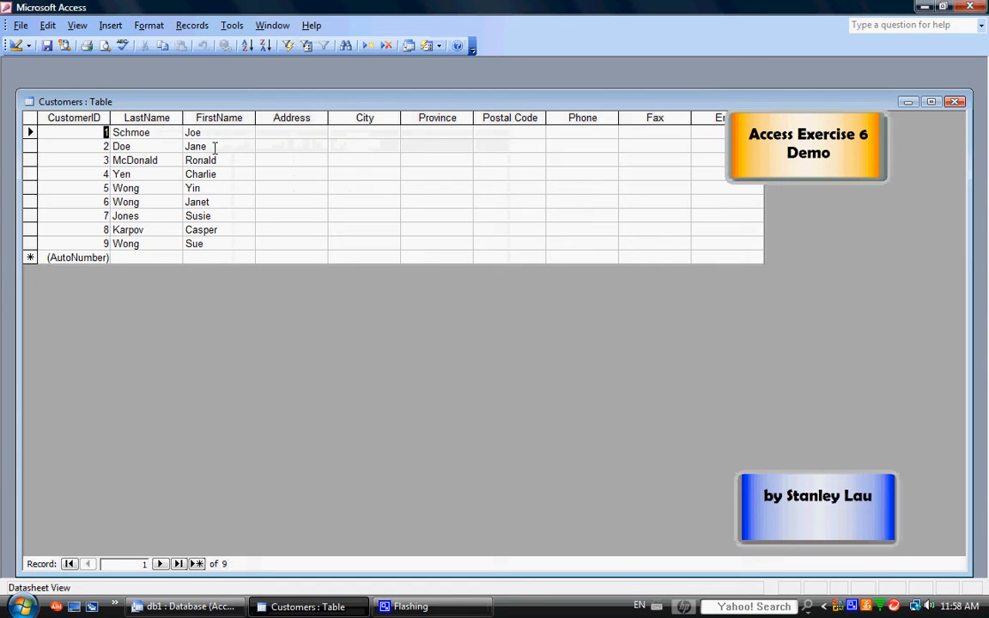
{"action": "left_click_drag", "start_coordinate": [389, 104], "coordinate": [389, 204]}
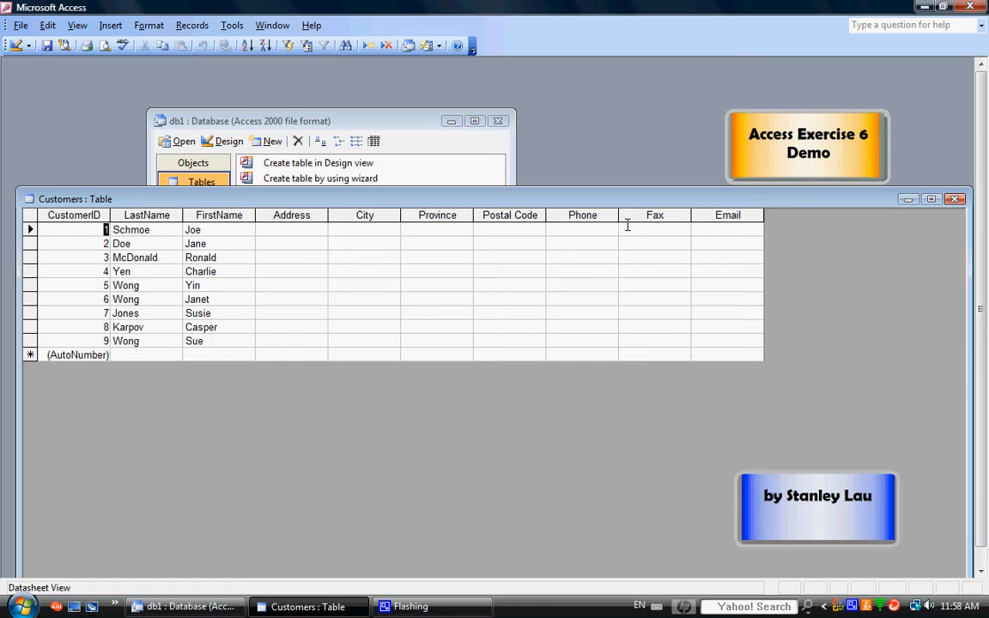
{"action": "left_click", "coordinate": [292, 228]}
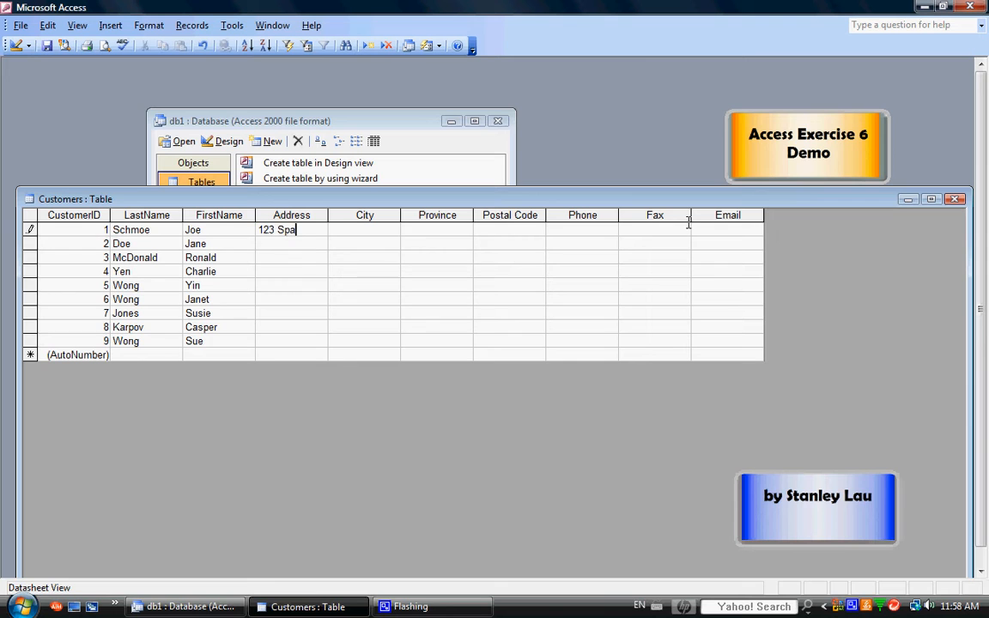
{"action": "left_click", "coordinate": [375, 230]}
{"action": "type", "text": "Toronto"}
{"action": "key", "text": "Tab"}
{"action": "type", "text": "On"}
Enter customer 1's postal code, phone number, fax number and e-mail, then commit the record
{"action": "key", "text": "Tab"}
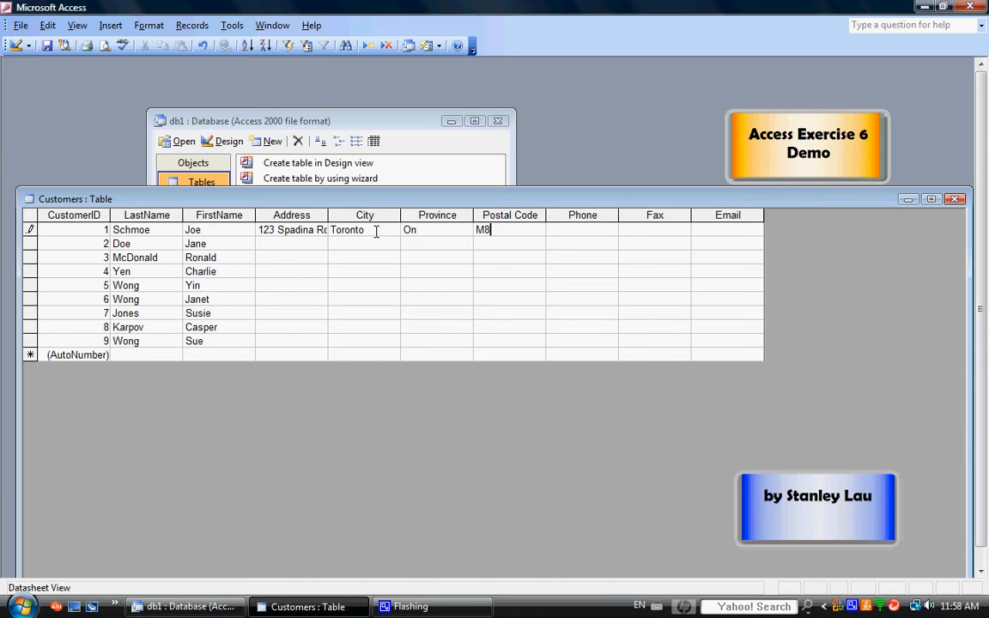
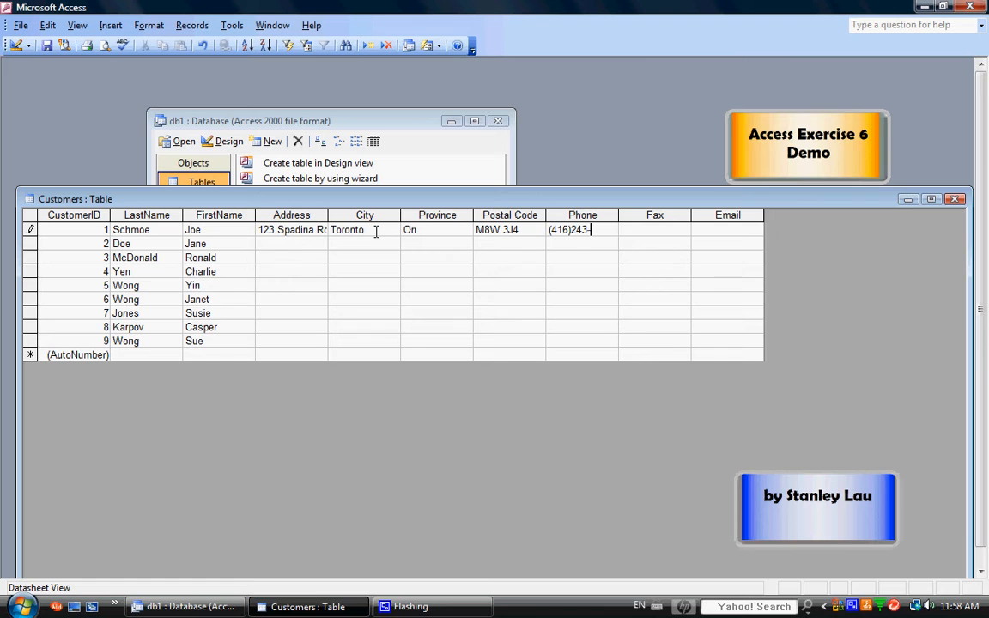
{"action": "left_click", "coordinate": [639, 229]}
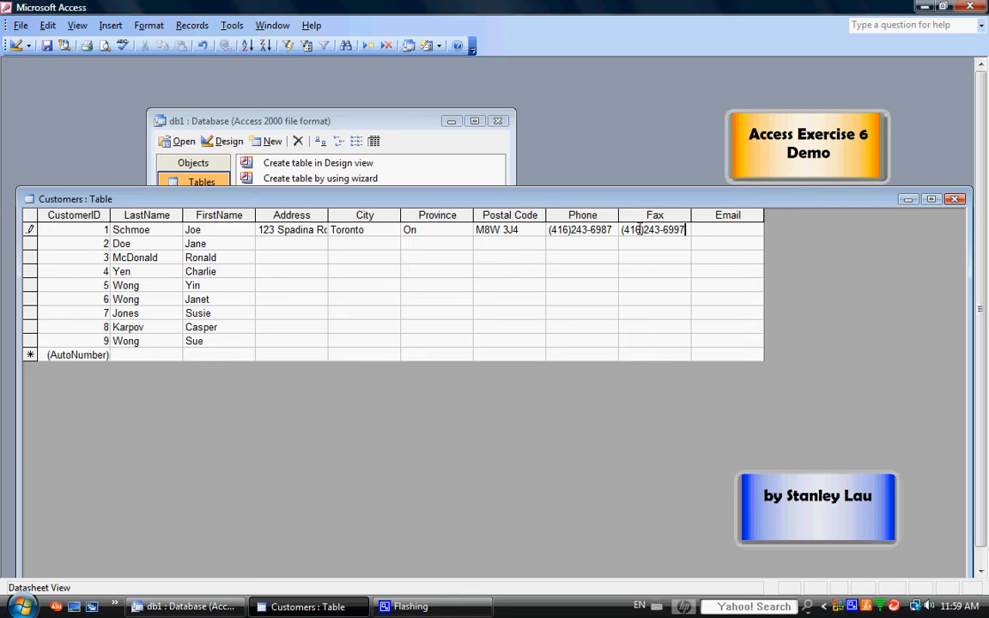
{"action": "key", "text": "Tab"}
{"action": "left_click", "coordinate": [425, 285]}
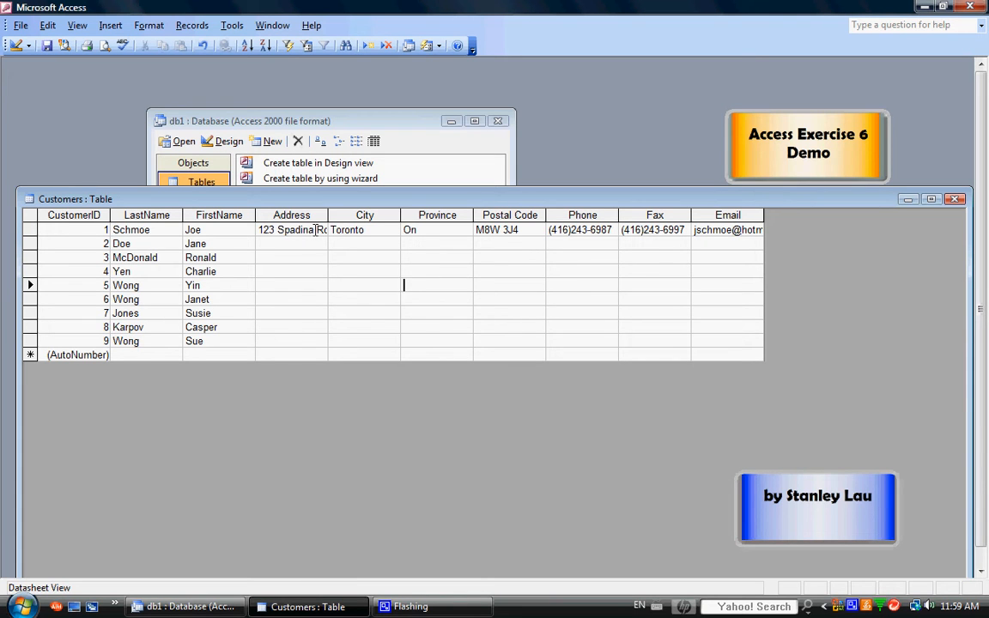
Resize the Address, City, Province, Postal Code, Phone and Email columns to fit their contents
{"action": "left_click_drag", "start_coordinate": [328, 215], "coordinate": [352, 216]}
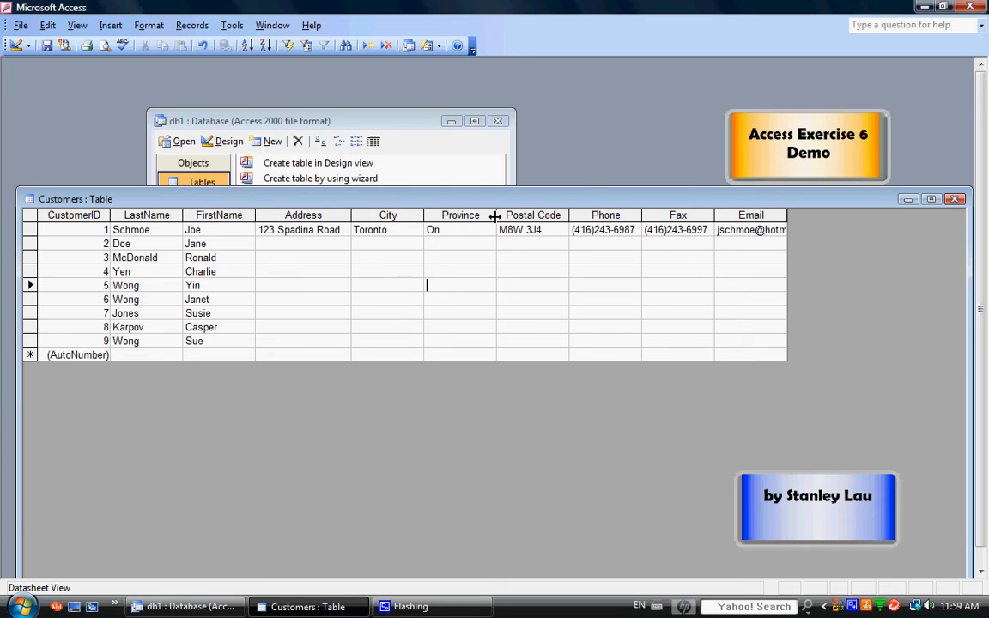
{"action": "left_click_drag", "start_coordinate": [496, 216], "coordinate": [479, 216]}
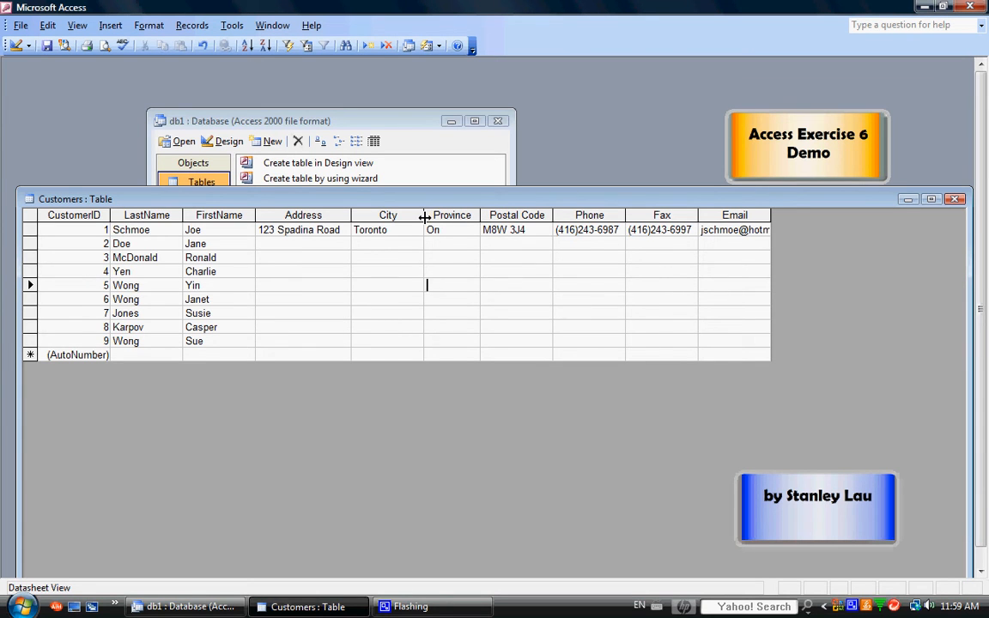
{"action": "left_click_drag", "start_coordinate": [425, 217], "coordinate": [412, 217]}
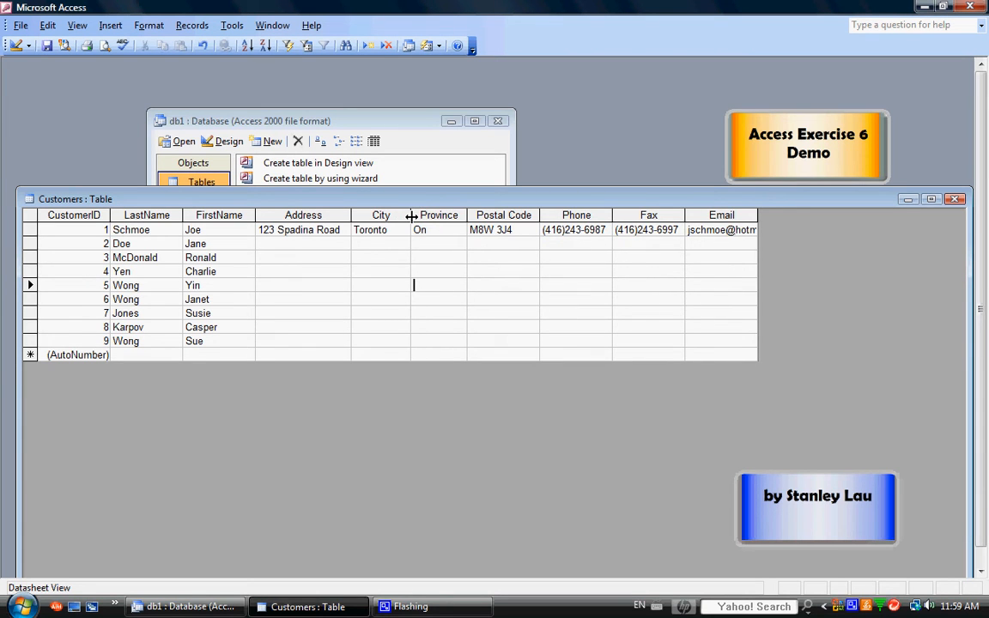
{"action": "left_click_drag", "start_coordinate": [540, 216], "coordinate": [537, 215]}
{"action": "left_click_drag", "start_coordinate": [609, 216], "coordinate": [614, 215]}
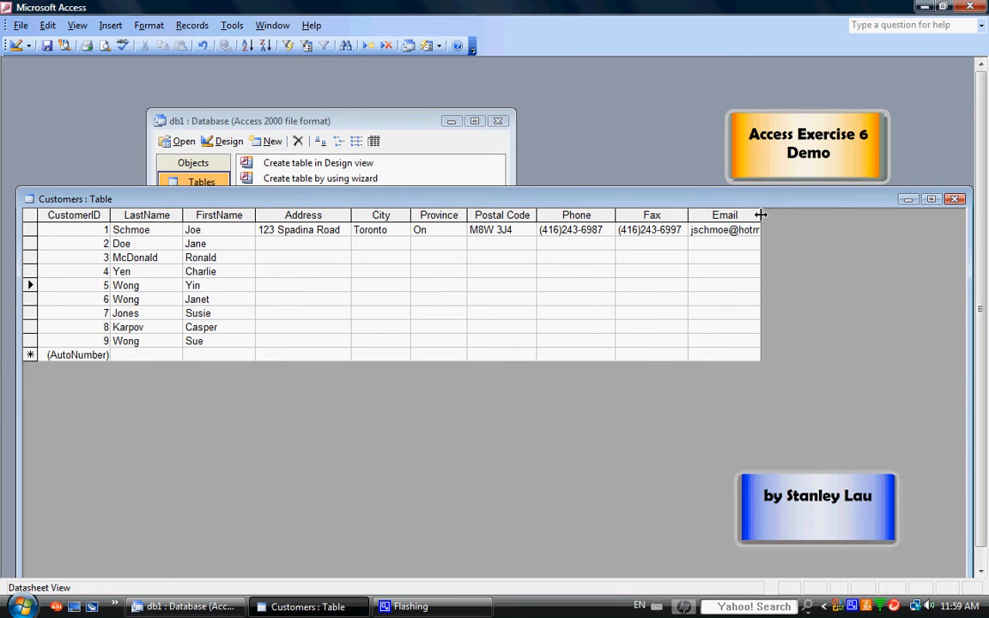
{"action": "left_click_drag", "start_coordinate": [760, 215], "coordinate": [812, 214]}
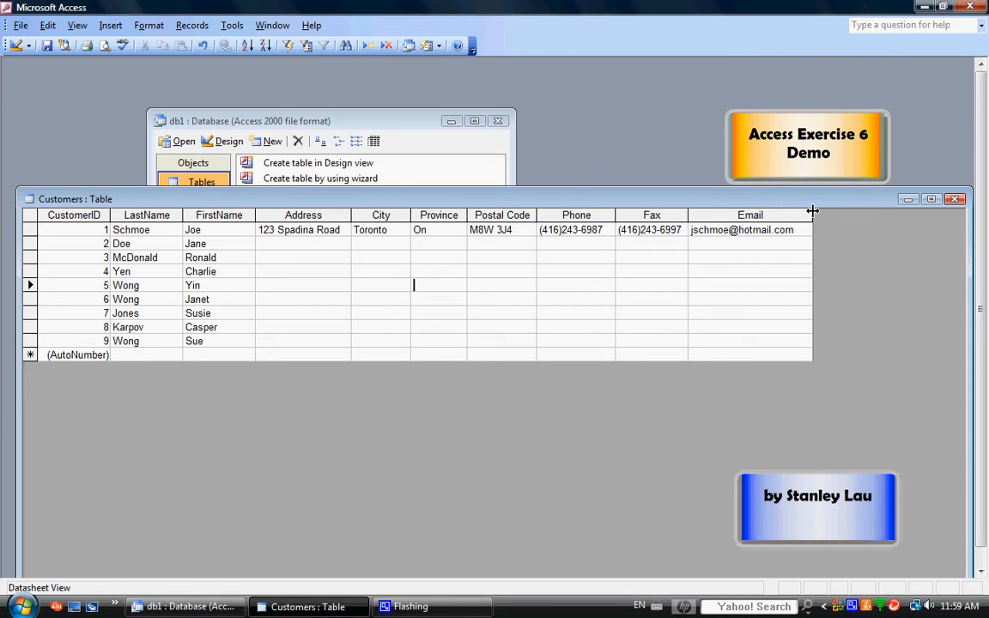
{"action": "left_click_drag", "start_coordinate": [350, 215], "coordinate": [361, 215]}
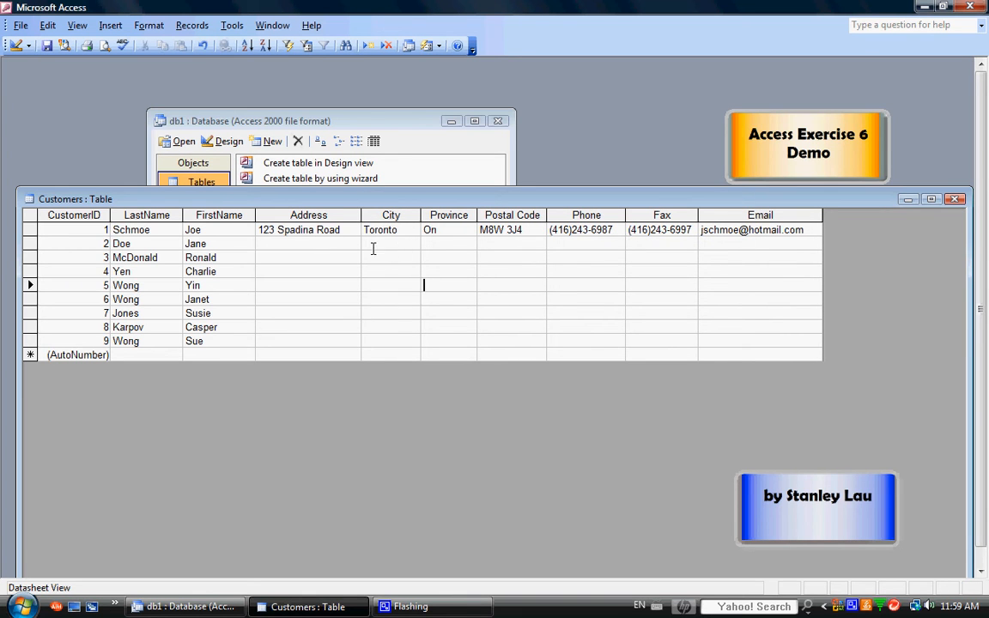
Begin the second customer's record by entering their street address
{"action": "left_click", "coordinate": [328, 244]}
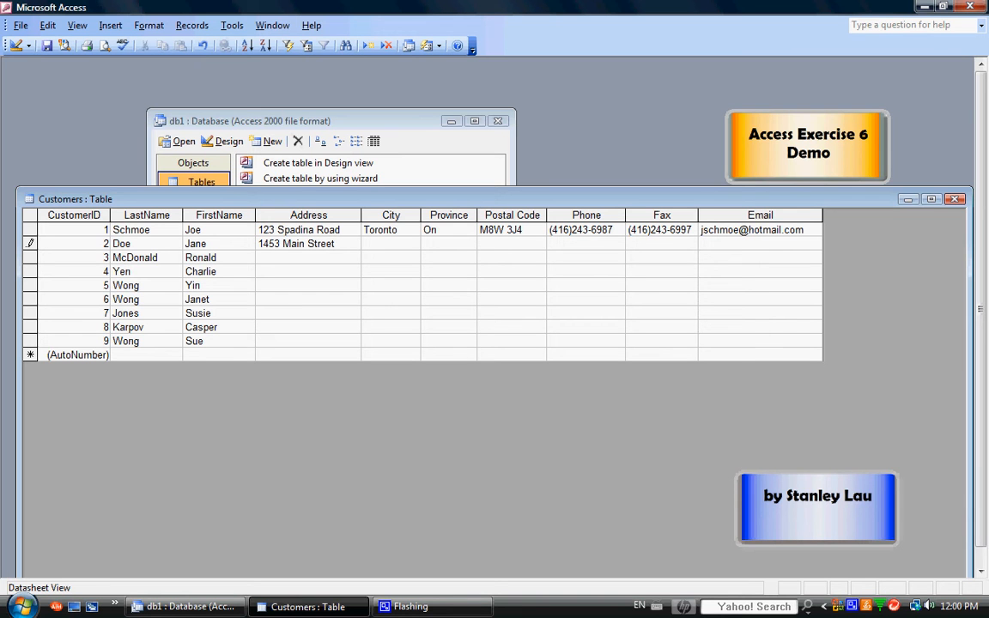
{"action": "right_click", "coordinate": [855, 606]}
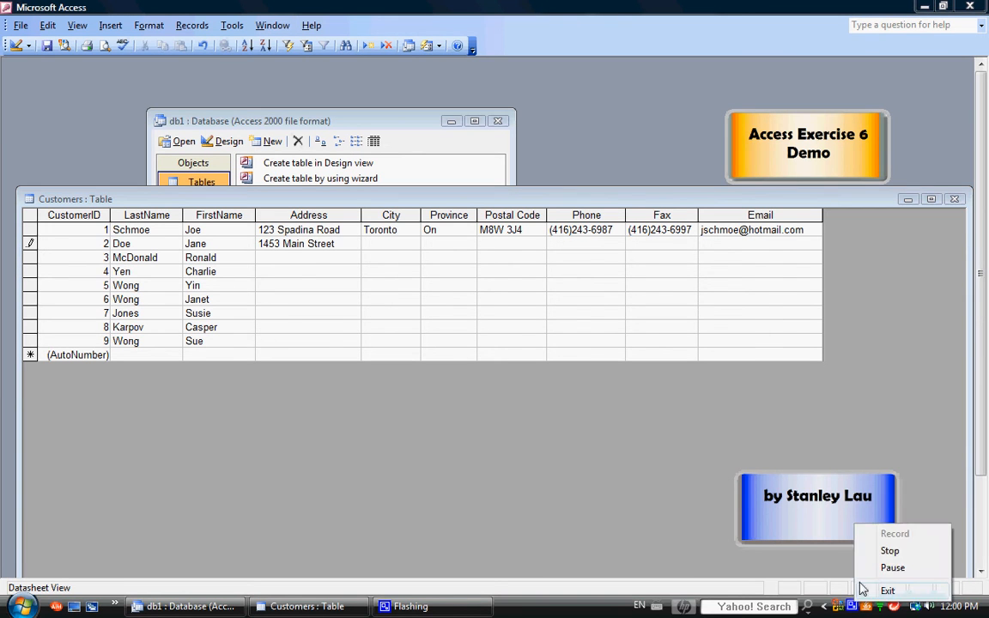
{"action": "left_click", "coordinate": [885, 569]}
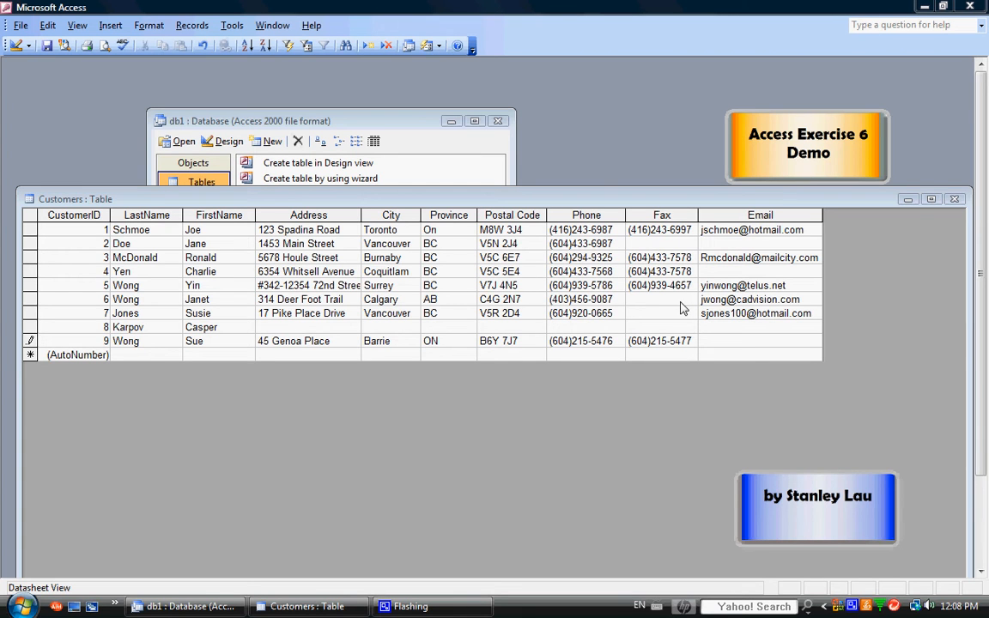
Widen the Address column to fit the longest street address, then select record 8
{"action": "left_click", "coordinate": [347, 215]}
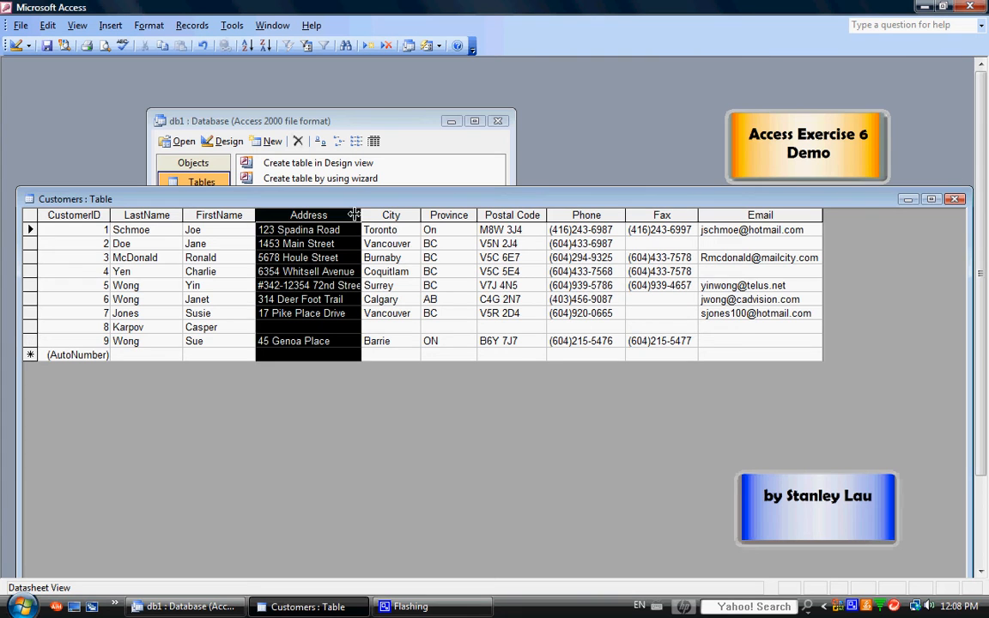
{"action": "left_click_drag", "start_coordinate": [370, 215], "coordinate": [375, 216]}
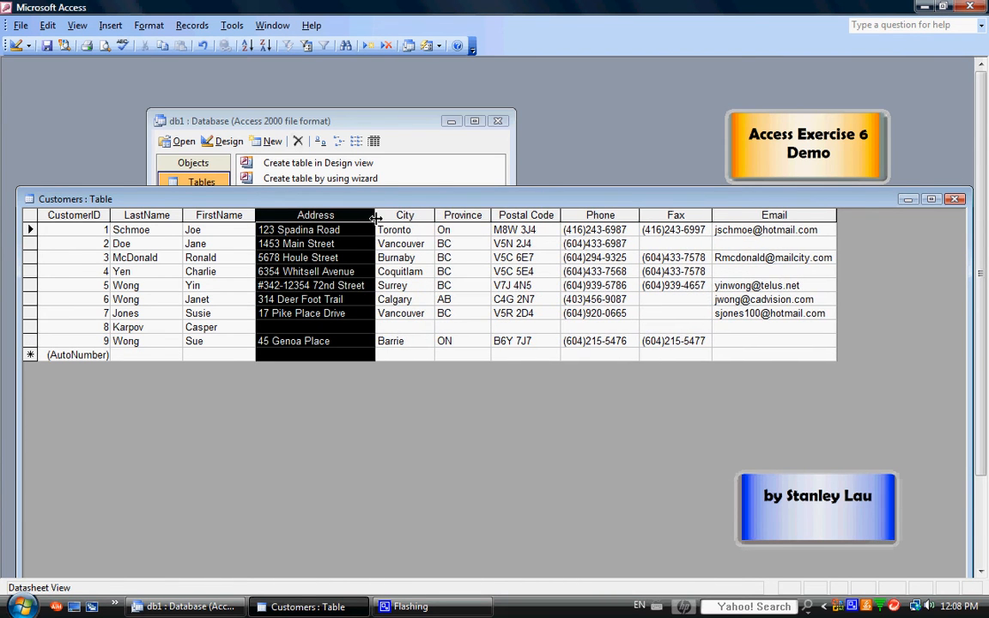
{"action": "left_click", "coordinate": [335, 299]}
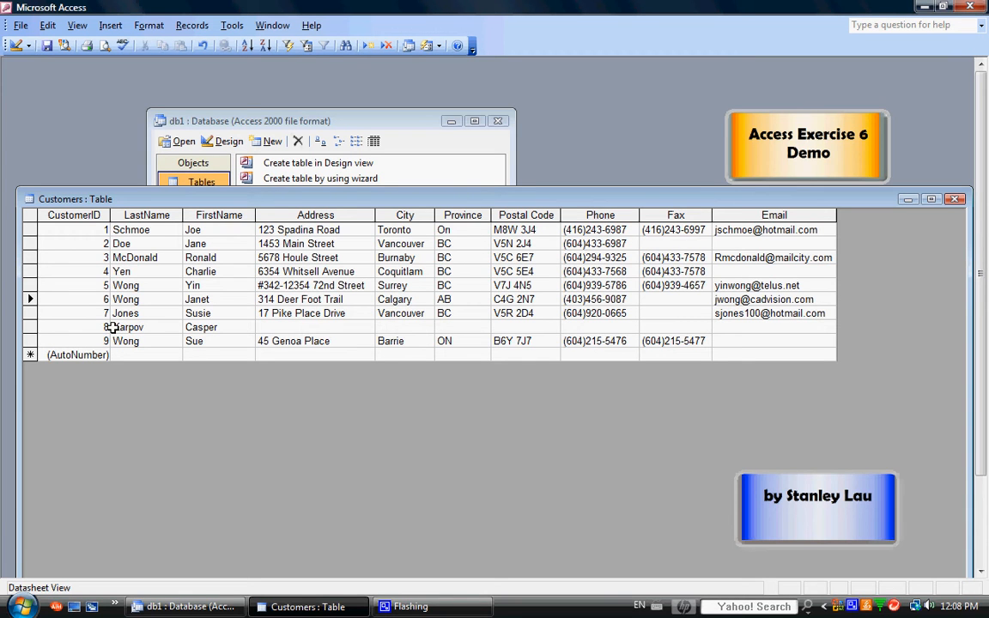
{"action": "left_click", "coordinate": [29, 328]}
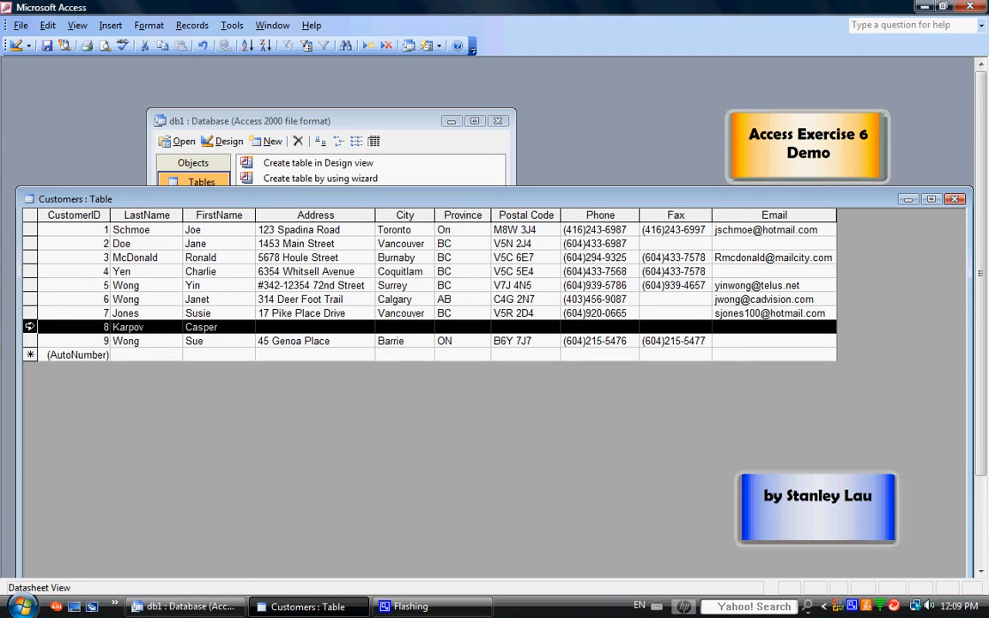
Delete record 8 from the datasheet and confirm the deletion
{"action": "right_click", "coordinate": [29, 327]}
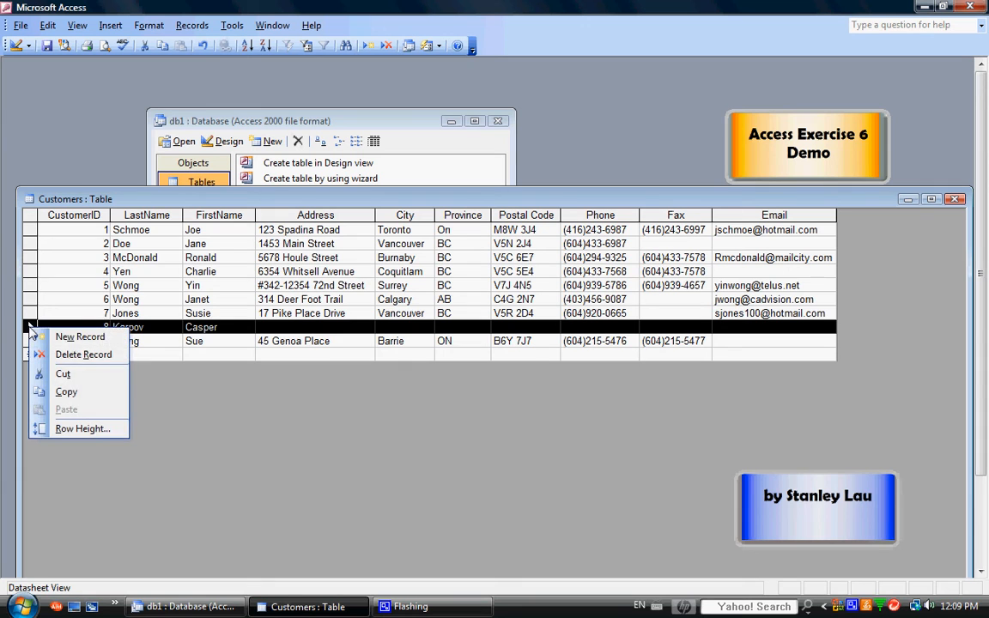
{"action": "left_click", "coordinate": [70, 354]}
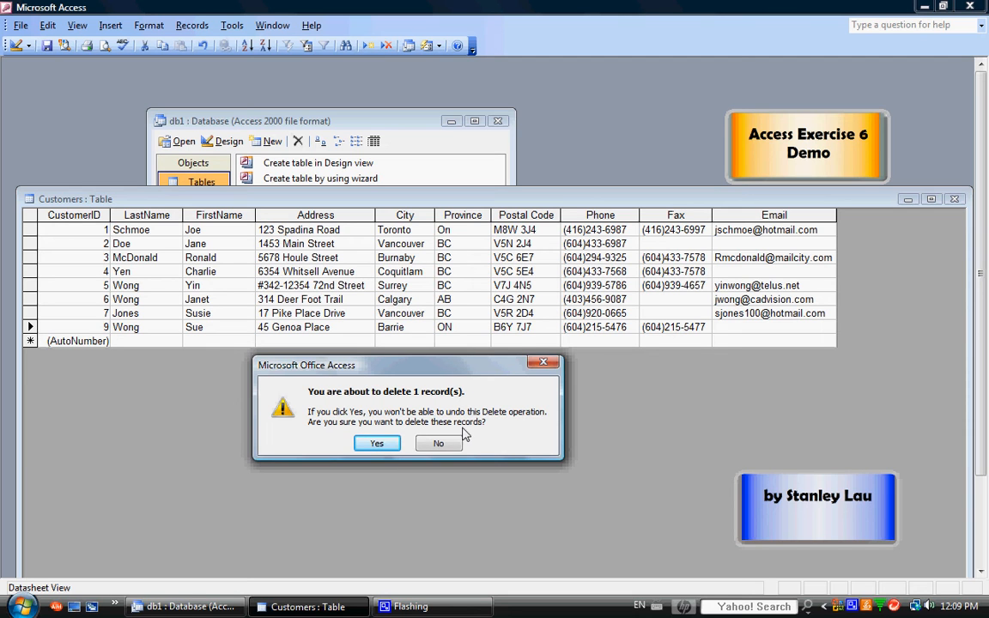
{"action": "left_click", "coordinate": [376, 445]}
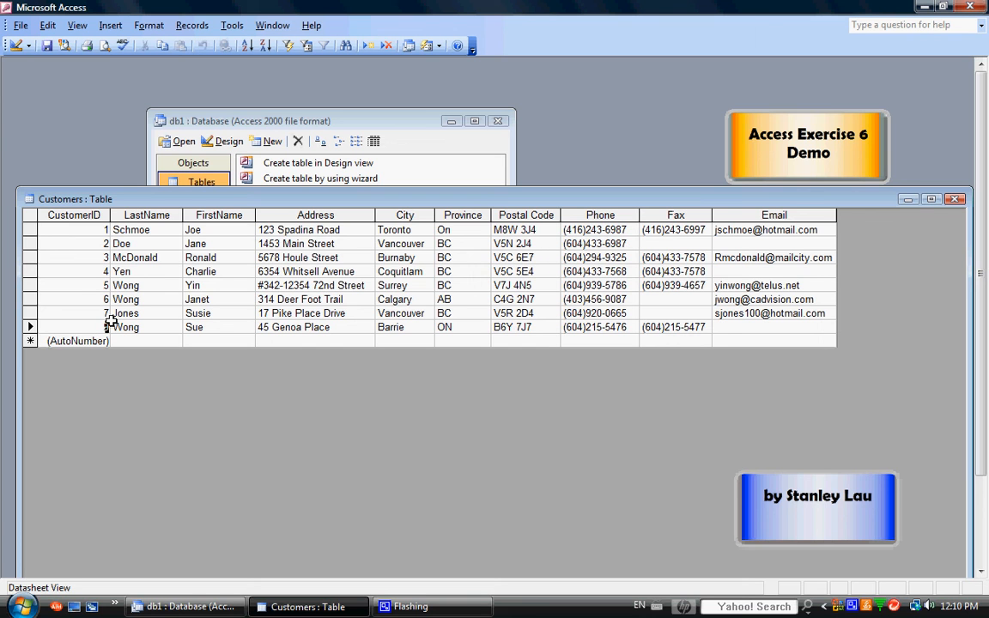
Close the Customers datasheet, saving its layout changes
{"action": "left_click", "coordinate": [955, 200]}
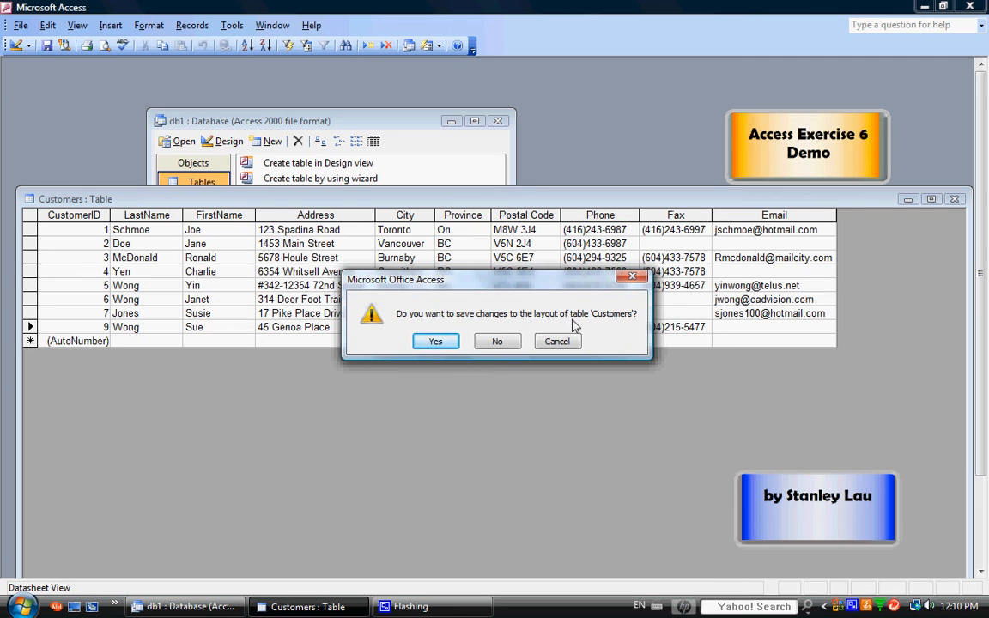
{"action": "left_click", "coordinate": [436, 342]}
{"action": "right_click", "coordinate": [893, 606]}
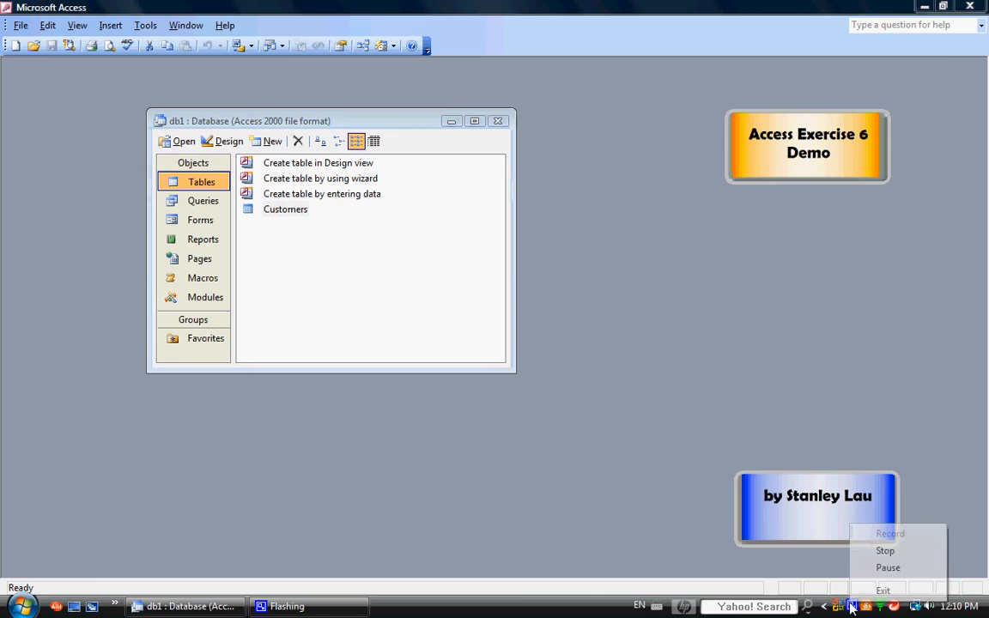